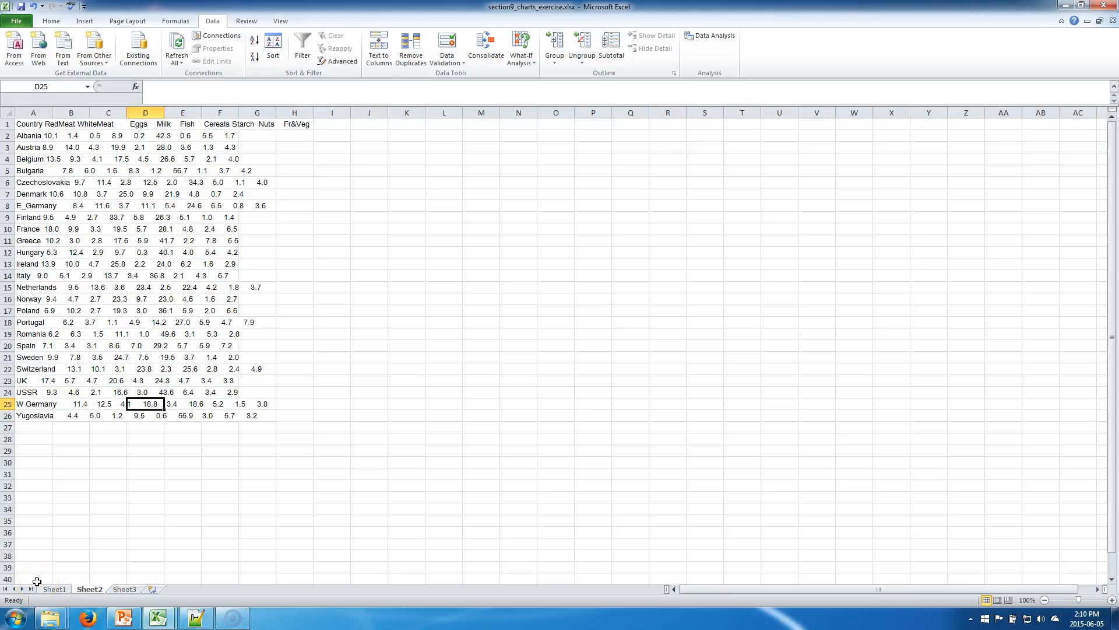
# Inspect individual cells in the country data outside column A, such as G20, C11 and C7, for actual cell contents.
pyautogui.click(241, 342)
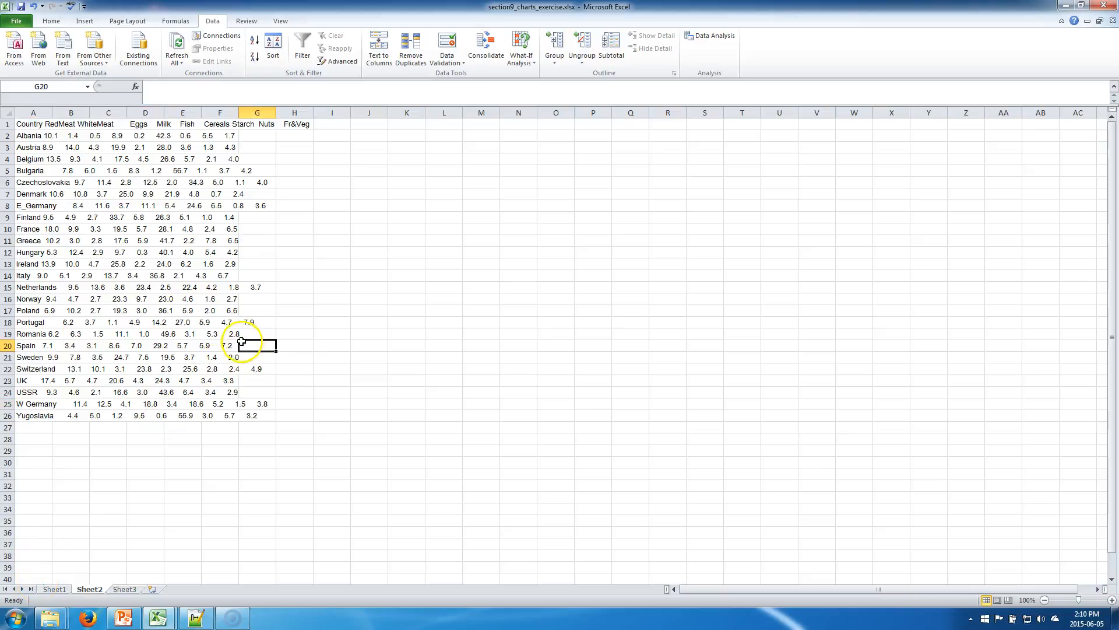
pyautogui.click(328, 320)
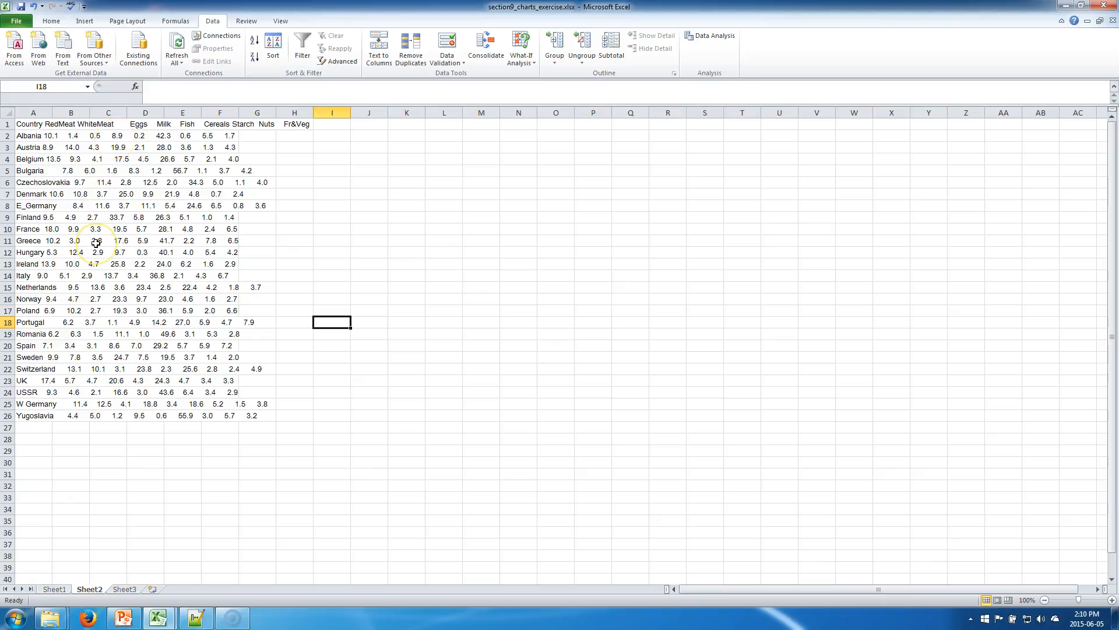
pyautogui.moveTo(96, 242); pyautogui.dragTo(118, 241)
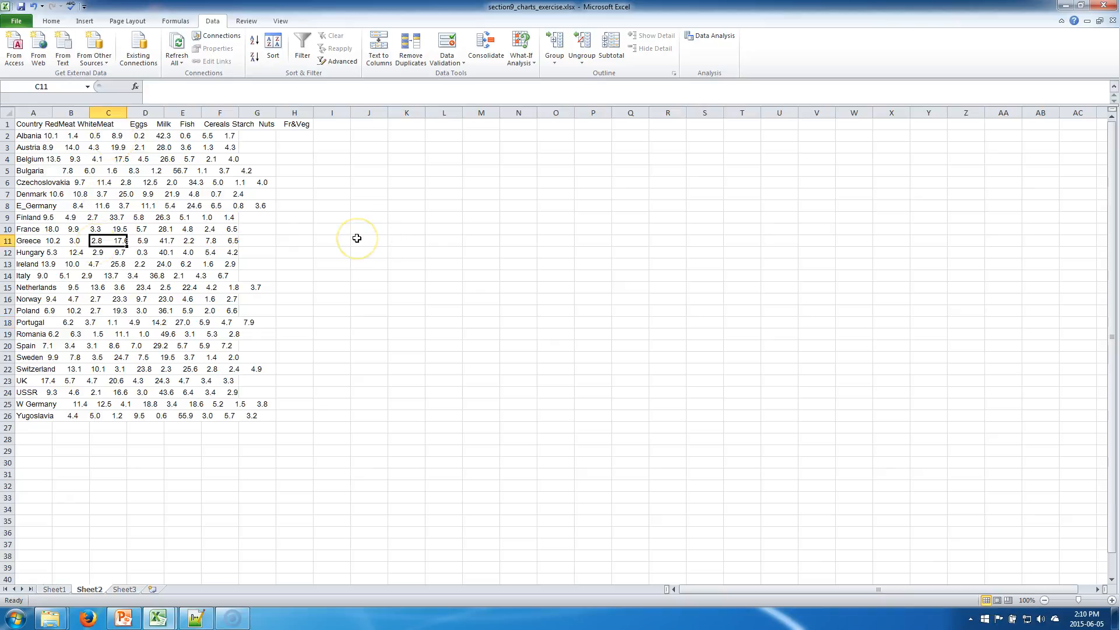
pyautogui.press('Up')
pyautogui.press('Up')
pyautogui.press('Up')
pyautogui.press('Up')
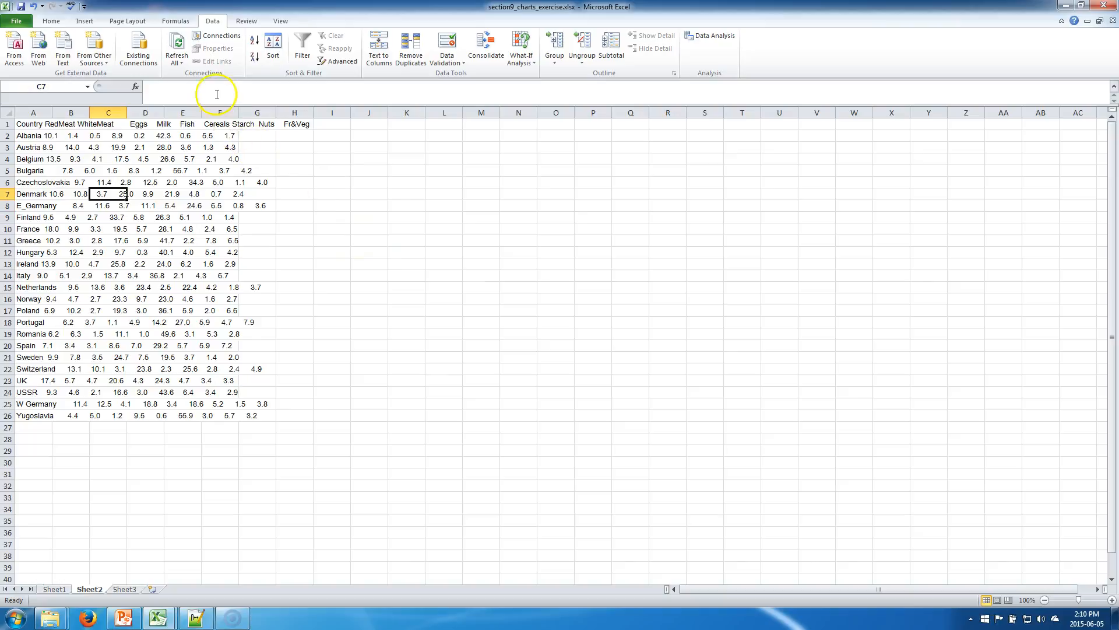
pyautogui.doubleClick(112, 193)
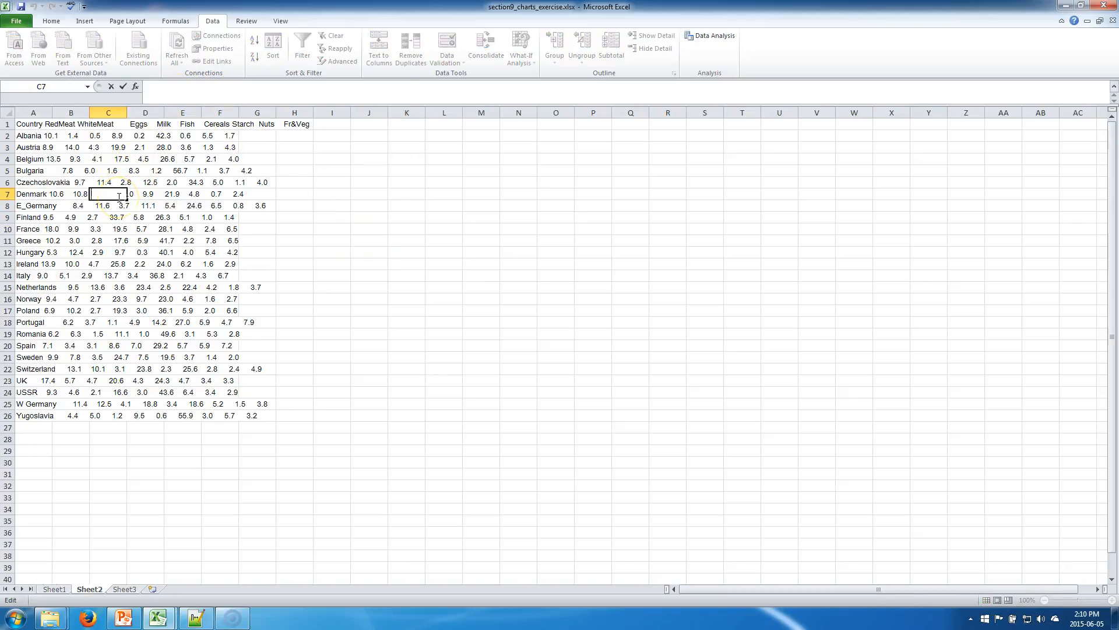
pyautogui.press('Tab')
pyautogui.press('Tab')
pyautogui.press('Tab')
# Examine the entries in column A row by row, comparing each cell's full contents with what spills across the sheet.
pyautogui.press('Left')
pyautogui.press('Left')
pyautogui.press('Left')
pyautogui.press('Left')
pyautogui.press('Left')
pyautogui.press('Up')
pyautogui.press('Up')
pyautogui.press('Up')
pyautogui.press('Up')
pyautogui.press('Up')
pyautogui.press('Up')
pyautogui.press('Down')
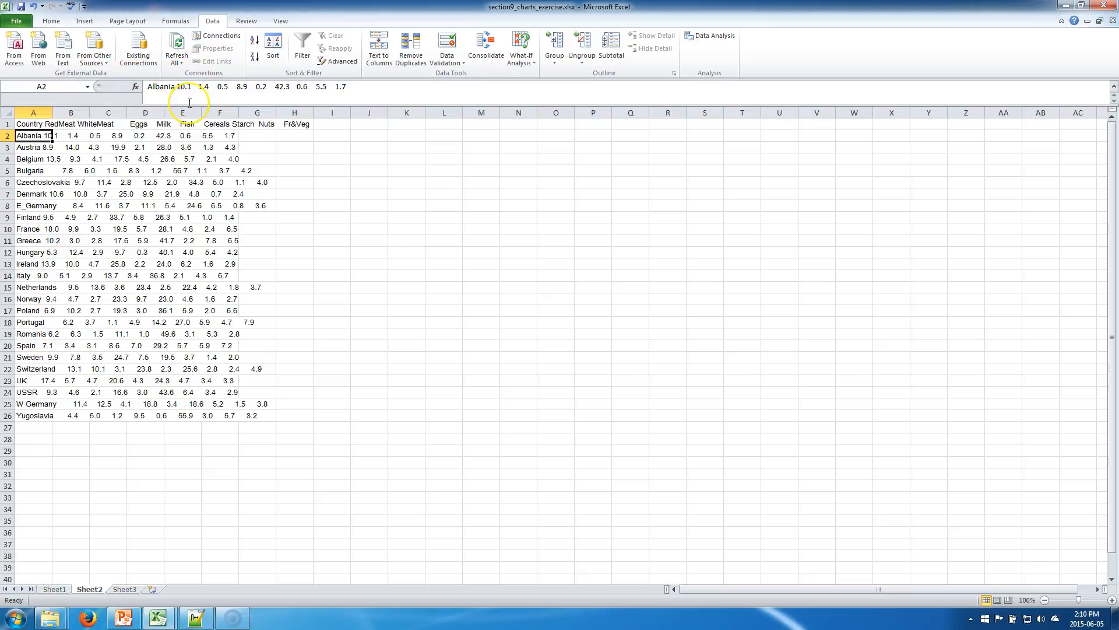
pyautogui.press('Down')
pyautogui.press('Down')
pyautogui.press('Down')
pyautogui.press('Down')
pyautogui.press('Down')
pyautogui.press('Down')
pyautogui.press('Down')
pyautogui.press('Down')
pyautogui.press('Down')
pyautogui.press('Down')
pyautogui.press('Down')
pyautogui.press('Down')
pyautogui.press('Down')
pyautogui.press('Down')
pyautogui.press('Down')
pyautogui.press('Down')
pyautogui.press('Down')
pyautogui.press('Down')
pyautogui.press('Down')
pyautogui.press('Down')
pyautogui.press('Down')
pyautogui.press('Down')
pyautogui.press('Down')
pyautogui.press('Down')
pyautogui.press('Up')
pyautogui.press('Up')
pyautogui.press('Up')
pyautogui.press('Up')
pyautogui.press('Up')
pyautogui.press('Up')
pyautogui.press('Up')
pyautogui.press('Up')
pyautogui.press('Up')
pyautogui.press('Up')
pyautogui.press('Up')
pyautogui.press('Up')
pyautogui.press('Up')
pyautogui.press('Up')
pyautogui.press('Up')
pyautogui.press('Up')
pyautogui.press('Up')
pyautogui.press('Up')
pyautogui.press('Up')
pyautogui.press('Up')
pyautogui.press('Up')
pyautogui.press('Up')
pyautogui.press('Up')
pyautogui.press('Up')
pyautogui.press('Up')
pyautogui.press('Down')
pyautogui.press('Up')
pyautogui.press('Down')
pyautogui.press('Up')
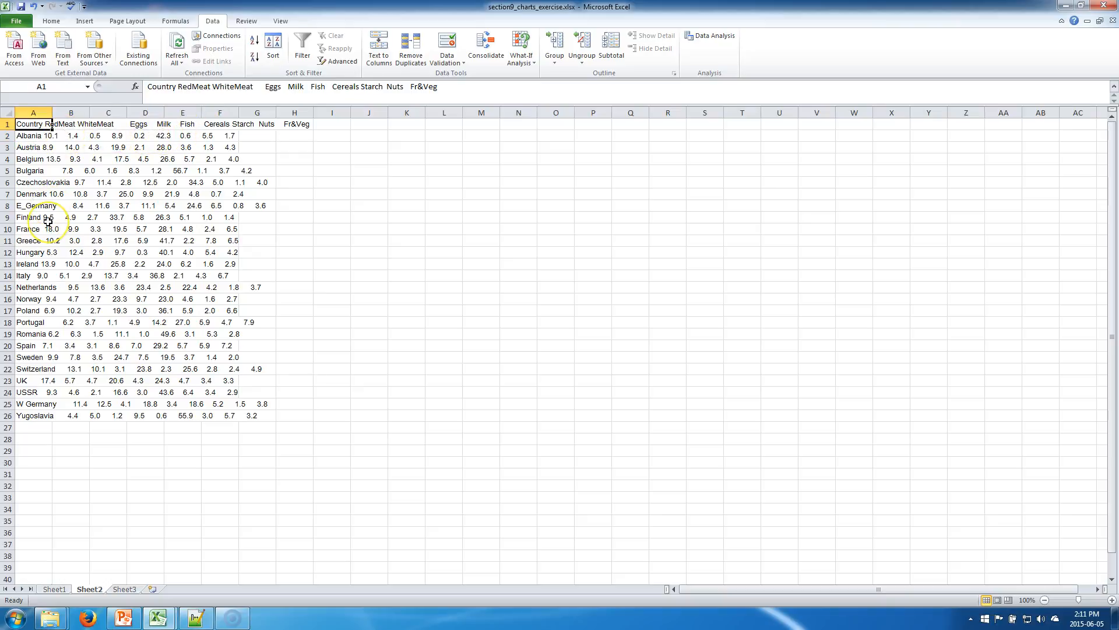
pyautogui.press('Down')
pyautogui.press('Up')
pyautogui.press('Down')
pyautogui.press('Down')
pyautogui.press('Up')
pyautogui.press('Up')
pyautogui.hotkey('shift', 'Down')
pyautogui.hotkey('shift', 'Down')
pyautogui.hotkey('shift', 'Down')
pyautogui.hotkey('shift', 'Down')
pyautogui.hotkey('shift', 'Down')
pyautogui.hotkey('shift', 'Down')
pyautogui.hotkey('shift', 'Down')
pyautogui.hotkey('shift', 'Down')
pyautogui.hotkey('shift', 'Down')
pyautogui.hotkey('shift', 'Down')
pyautogui.hotkey('shift', 'Down')
pyautogui.hotkey('shift', 'Down')
pyautogui.hotkey('shift', 'Down')
pyautogui.hotkey('shift', 'Down')
pyautogui.hotkey('shift', 'Down')
pyautogui.hotkey('shift', 'Down')
pyautogui.hotkey('shift', 'Down')
pyautogui.hotkey('shift', 'Down')
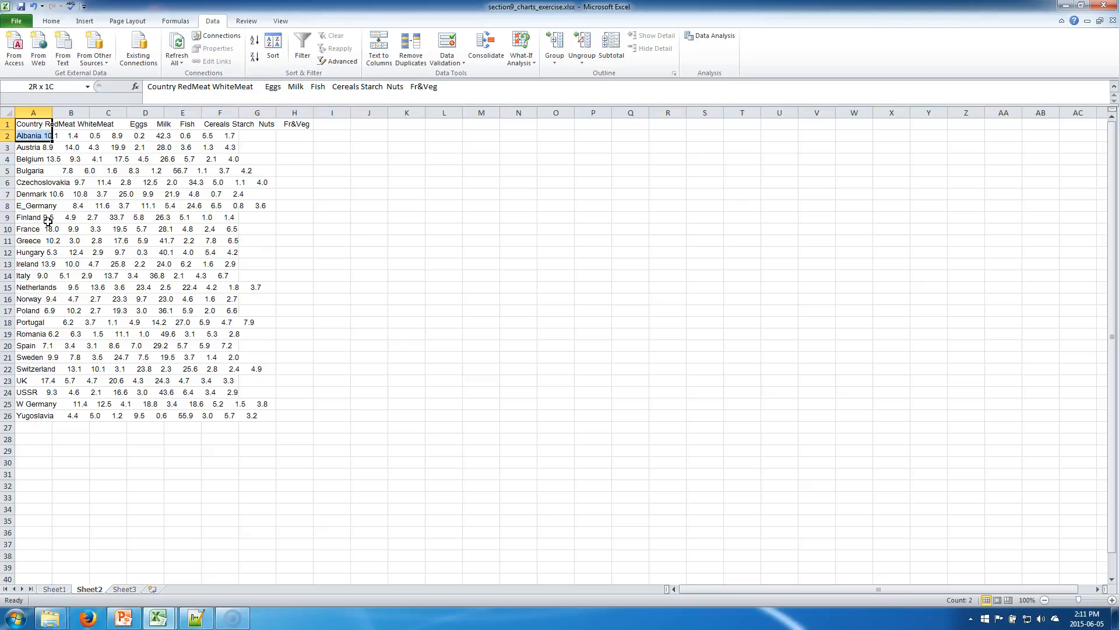
pyautogui.hotkey('shift', 'Down')
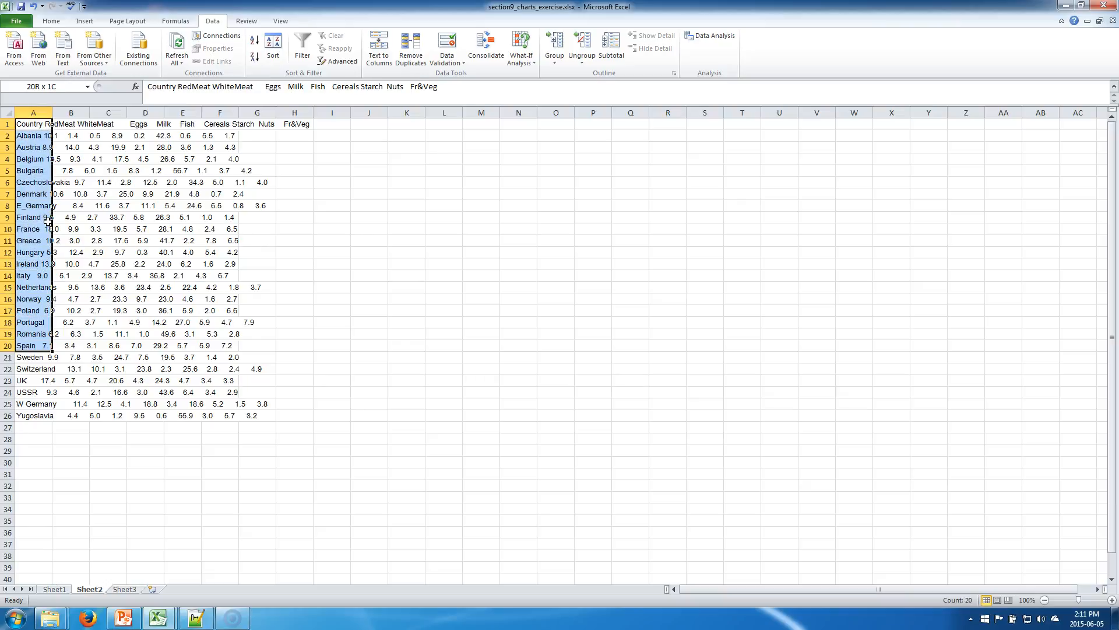
pyautogui.hotkey('shift', 'Down')
pyautogui.hotkey('shift', 'Down')
pyautogui.hotkey('shift', 'Down')
pyautogui.hotkey('shift', 'Down')
pyautogui.hotkey('shift', 'Down')
pyautogui.hotkey('shift', 'Down')
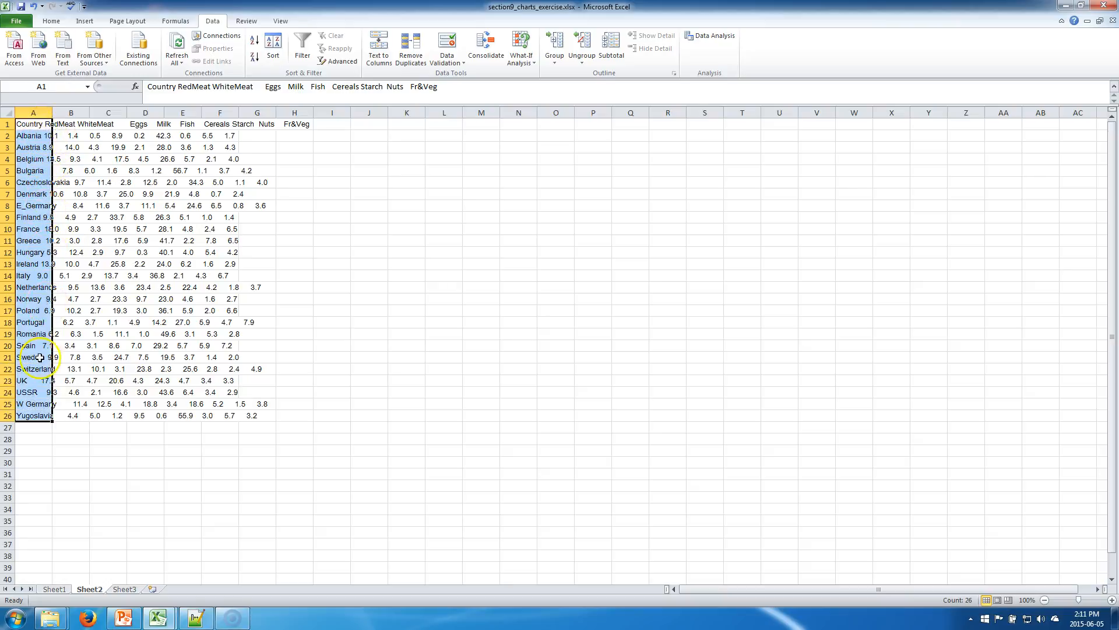
pyautogui.click(292, 345)
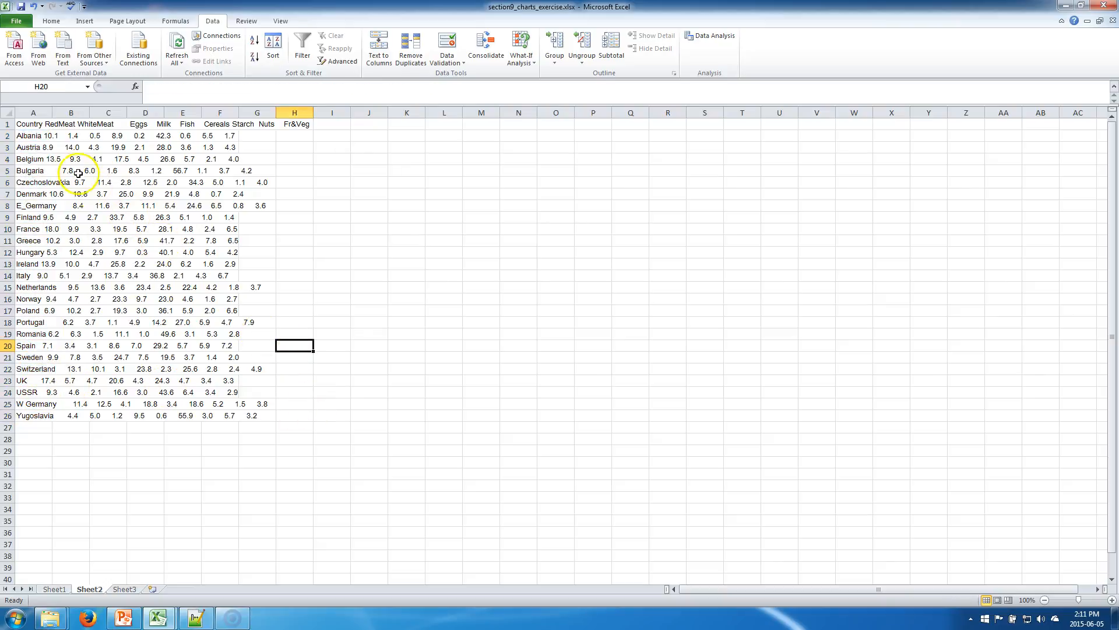
# Autofit column A to its contents and select the country data in A1:A26.
pyautogui.doubleClick(52, 112)
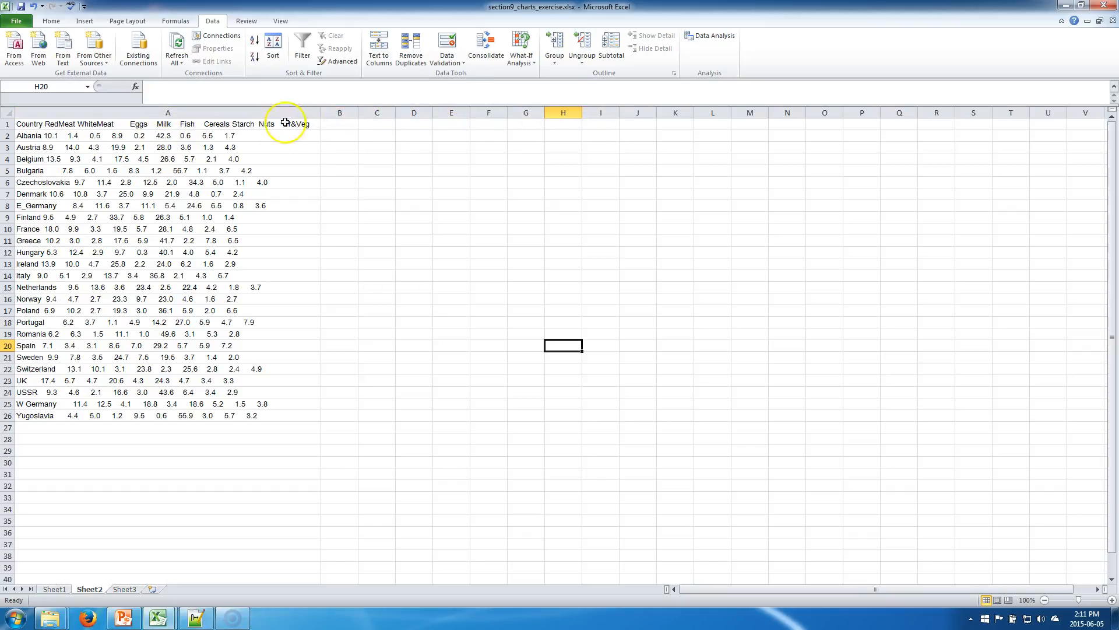
pyautogui.click(54, 184)
pyautogui.press('Up')
pyautogui.press('Up')
pyautogui.press('Up')
pyautogui.press('Up')
pyautogui.press('Up')
pyautogui.hotkey('shift', 'Down')
pyautogui.hotkey('shift', 'Down')
pyautogui.hotkey('shift', 'Down')
pyautogui.hotkey('shift', 'Down')
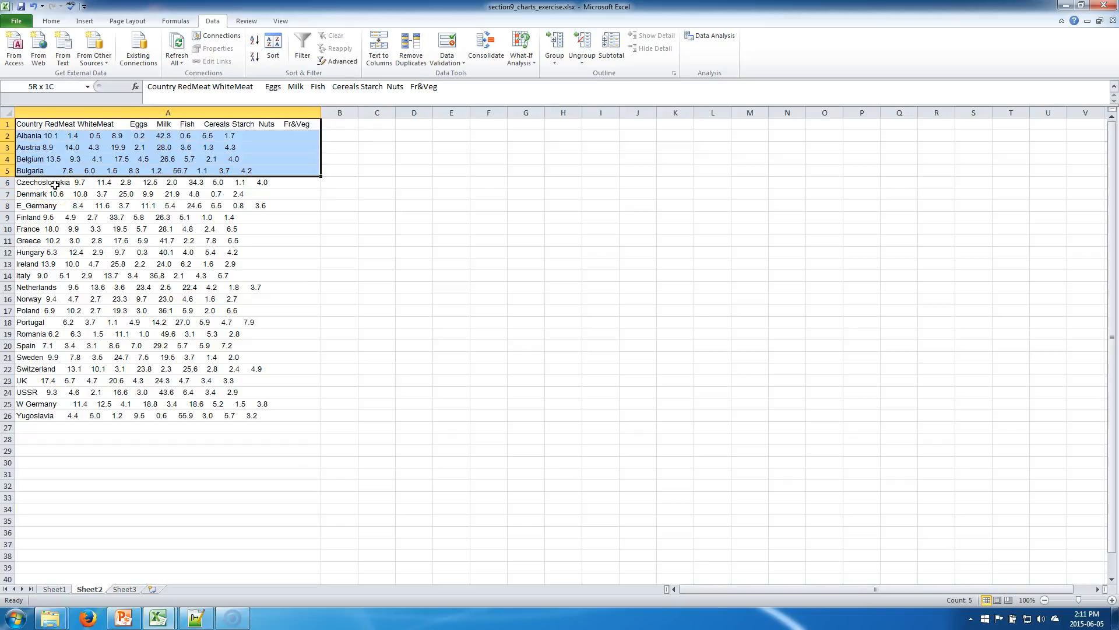
pyautogui.hotkey('shift', 'Down')
pyautogui.hotkey('shift', 'Down')
pyautogui.hotkey('shift', 'Down')
pyautogui.hotkey('shift', 'Down')
pyautogui.hotkey('shift', 'Down')
pyautogui.hotkey('shift', 'Down')
pyautogui.hotkey('shift', 'Down')
pyautogui.hotkey('shift', 'Down')
pyautogui.hotkey('shift', 'Down')
pyautogui.hotkey('shift', 'Down')
pyautogui.hotkey('shift', 'Down')
pyautogui.hotkey('shift', 'Down')
pyautogui.hotkey('shift', 'Down')
pyautogui.hotkey('shift', 'Down')
pyautogui.hotkey('shift', 'Down')
pyautogui.hotkey('shift', 'Down')
pyautogui.hotkey('shift', 'Down')
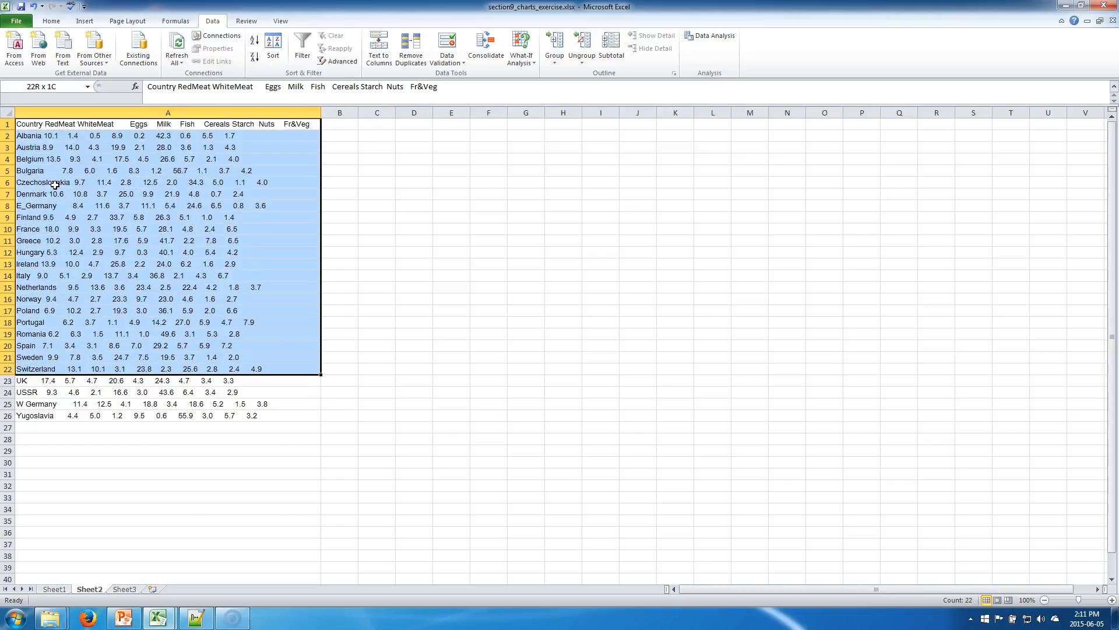
pyautogui.hotkey('shift', 'Down')
pyautogui.hotkey('shift', 'Down')
pyautogui.hotkey('shift', 'Down')
pyautogui.hotkey('shift', 'Down')
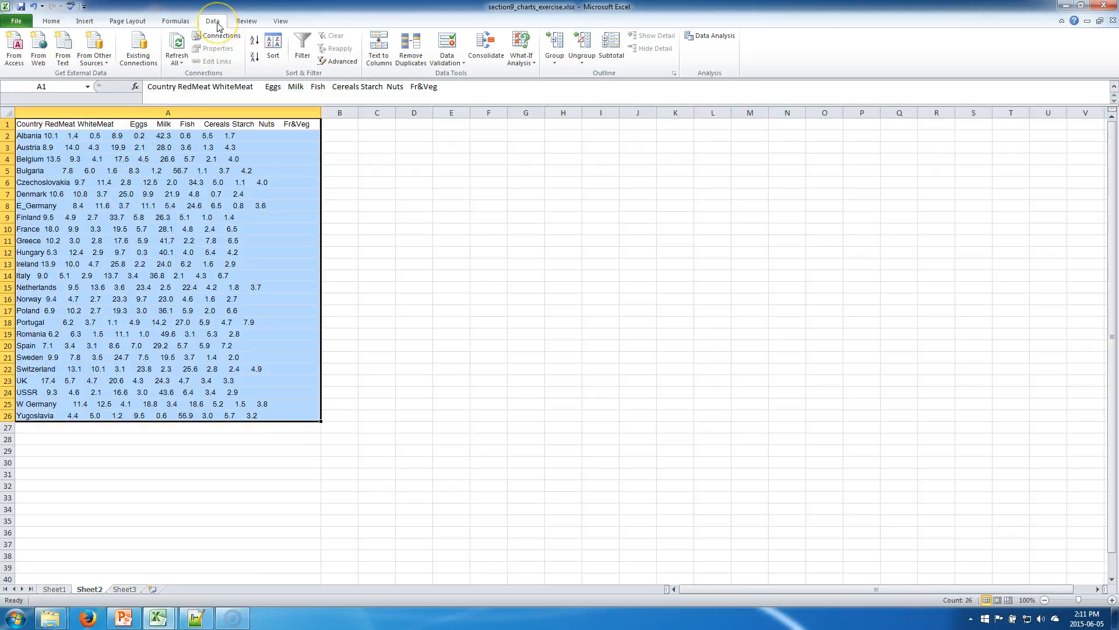
# Start Text to Columns on the selected data and choose Delimited as the original data type.
pyautogui.click(379, 62)
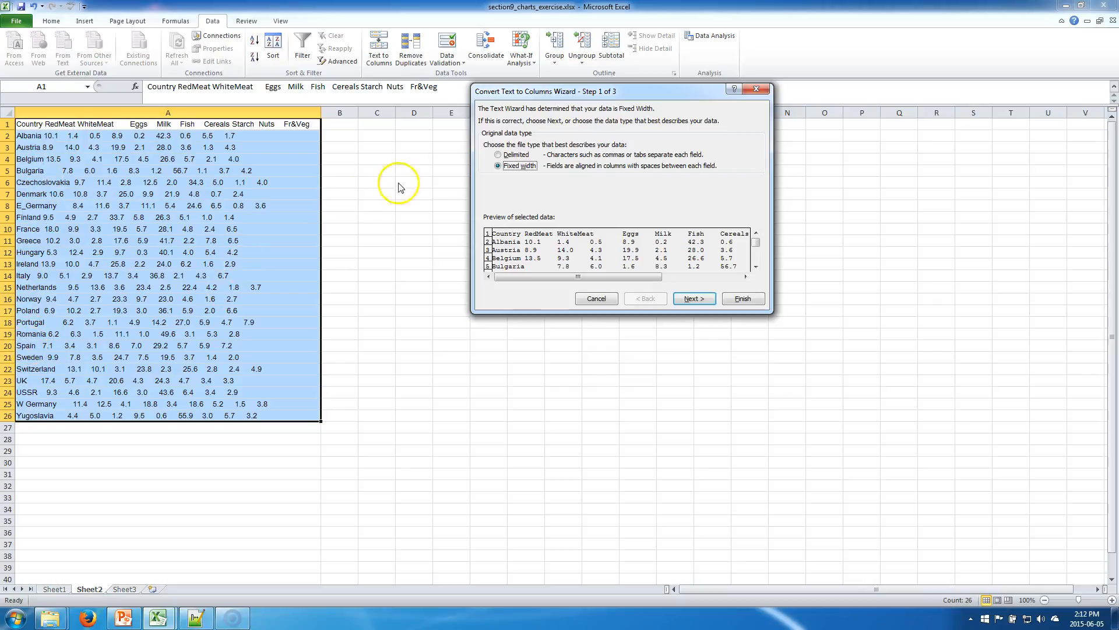
pyautogui.click(505, 154)
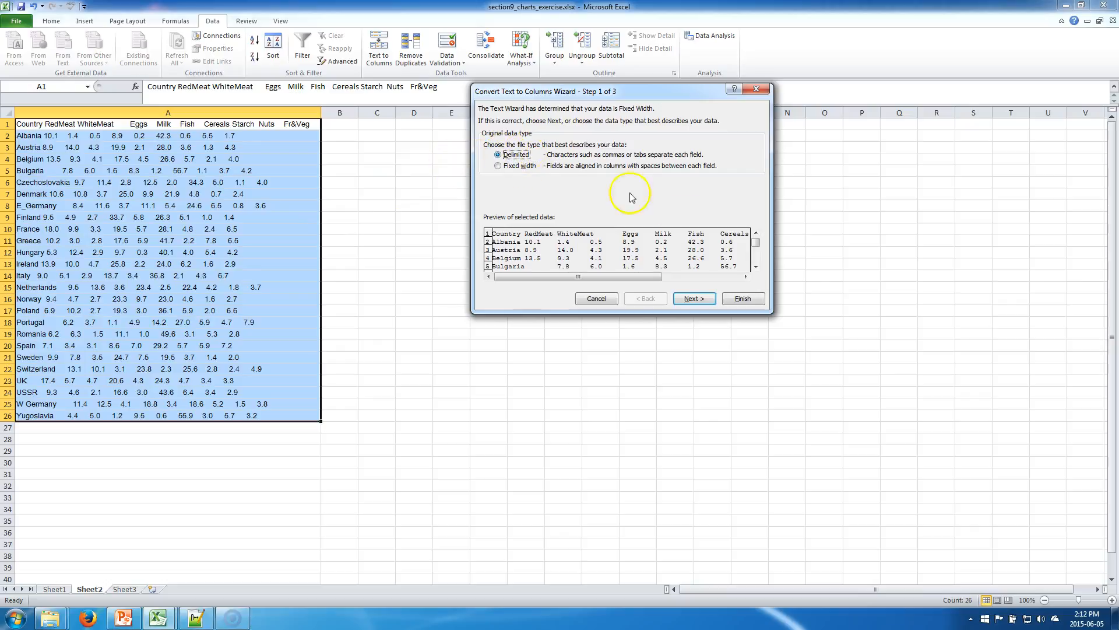
pyautogui.click(705, 299)
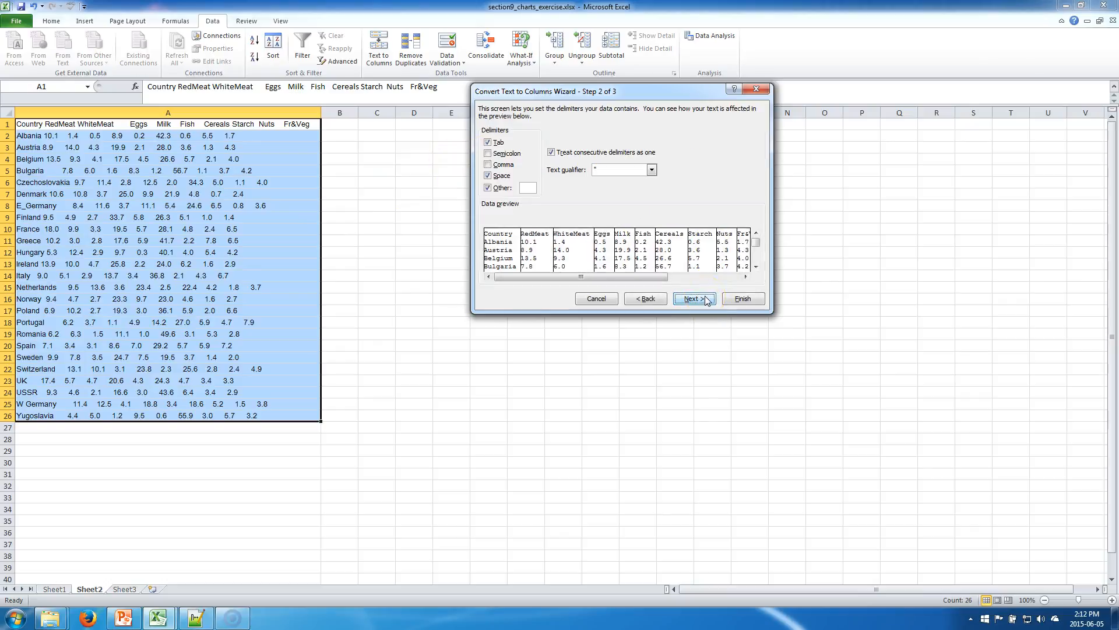
# Clear the Tab, Space and Other delimiters and examine the full width of the undivided data preview.
pyautogui.click(488, 185)
pyautogui.click(489, 176)
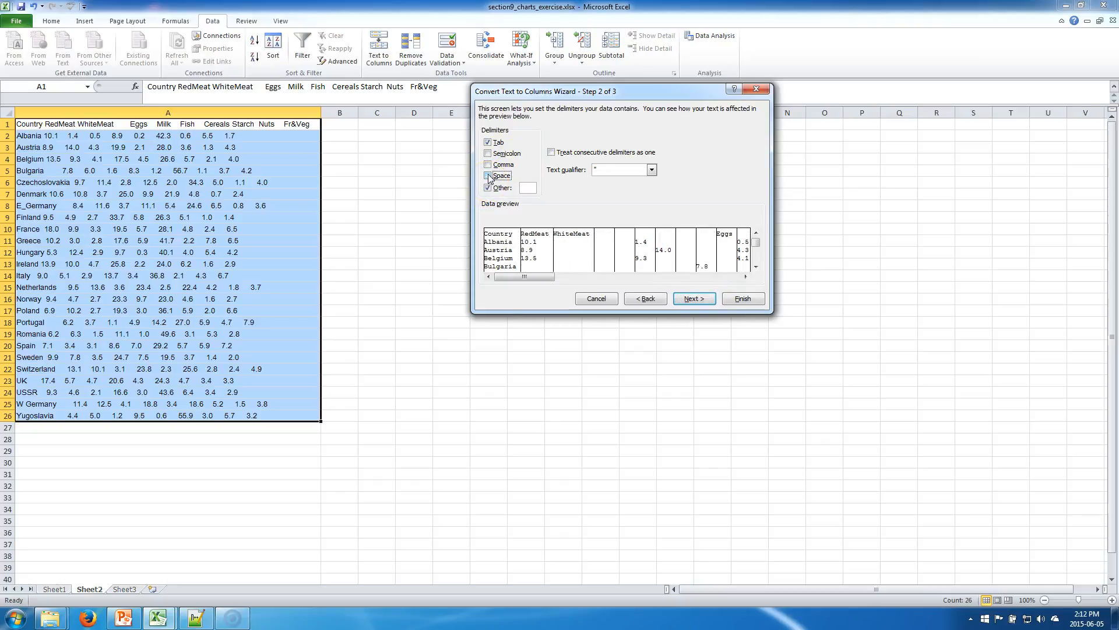
pyautogui.click(488, 143)
pyautogui.click(488, 187)
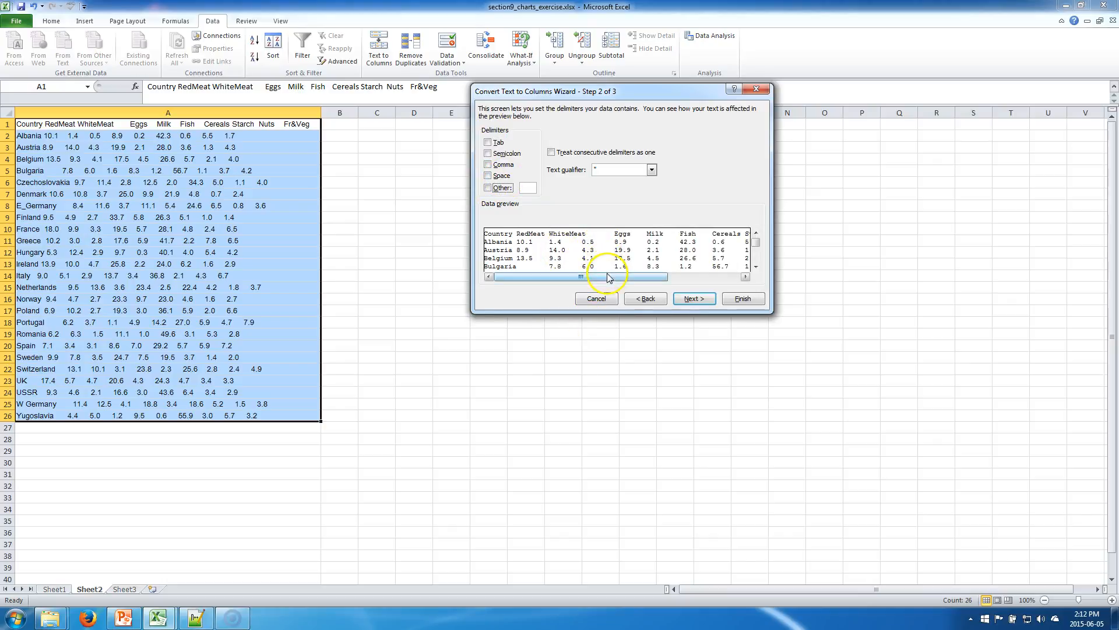
pyautogui.moveTo(608, 274); pyautogui.dragTo(746, 277)
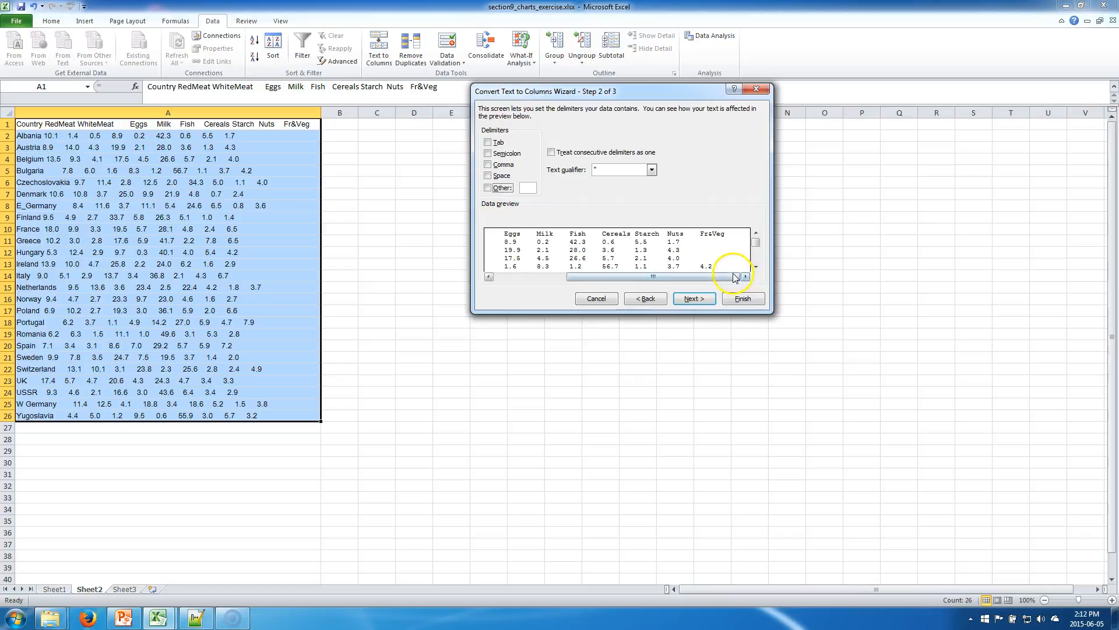
pyautogui.click(552, 276)
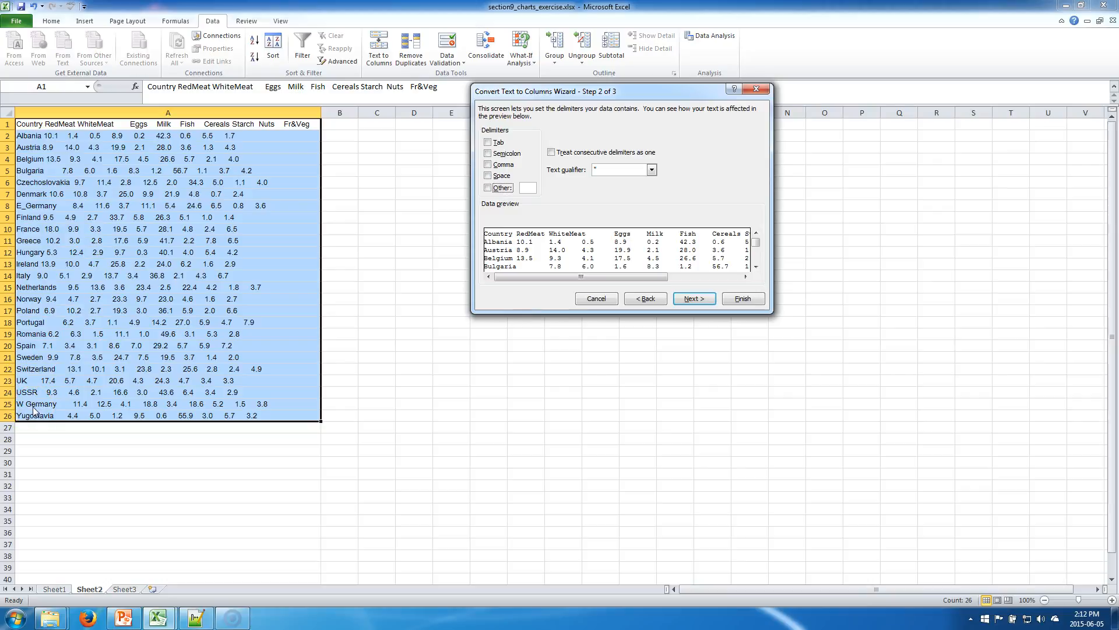
# Set Space as the only delimiter and finish the conversion in General format with destination $A$1.
pyautogui.click(489, 176)
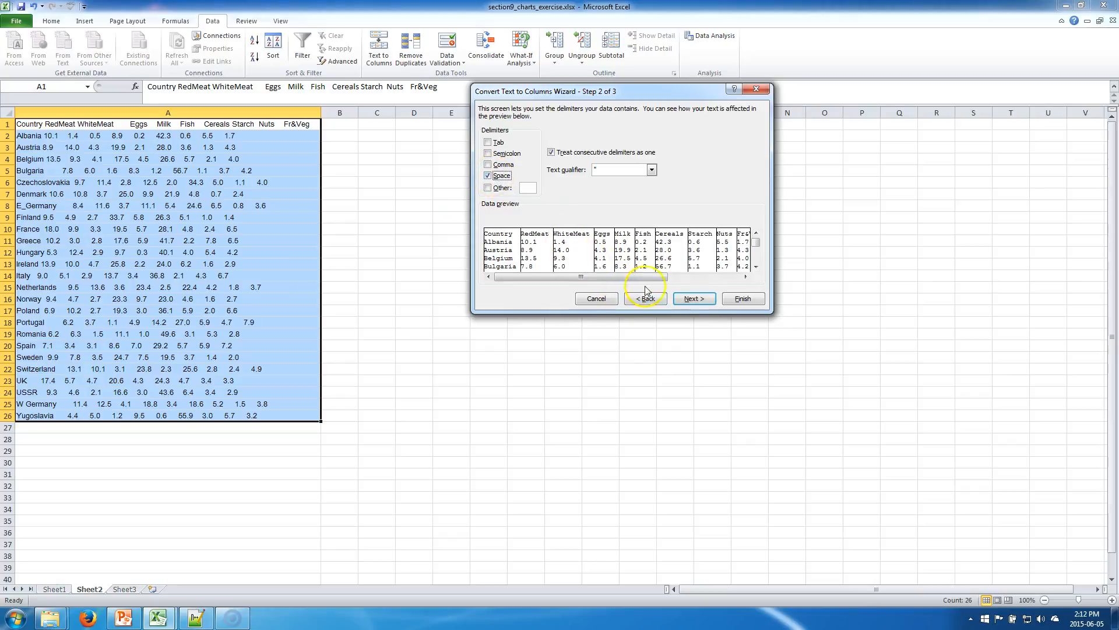
pyautogui.click(686, 302)
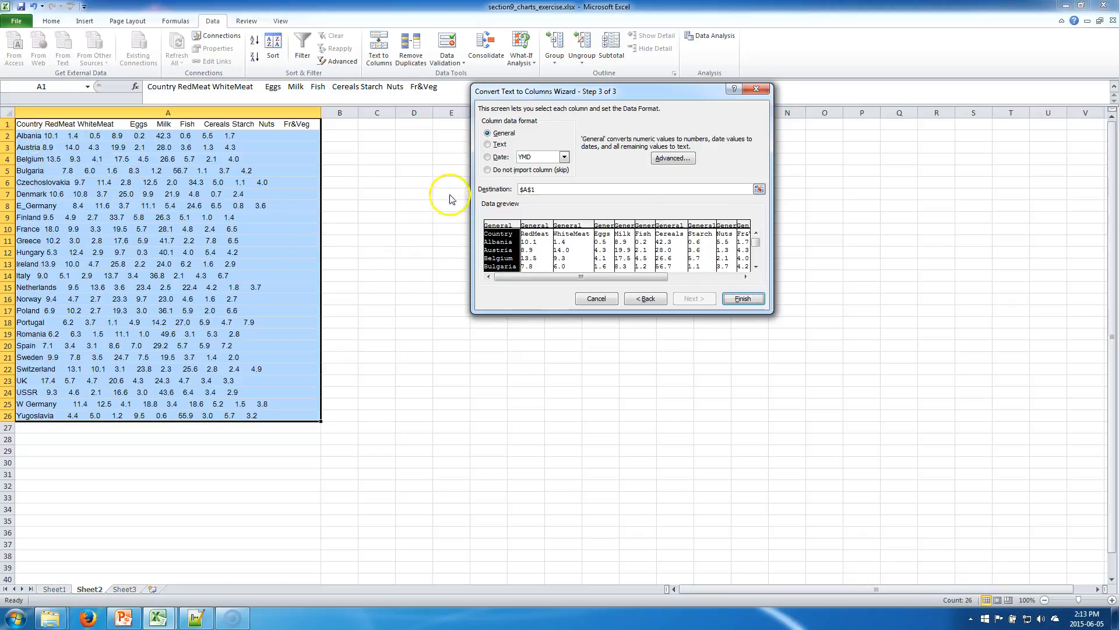
pyautogui.click(739, 299)
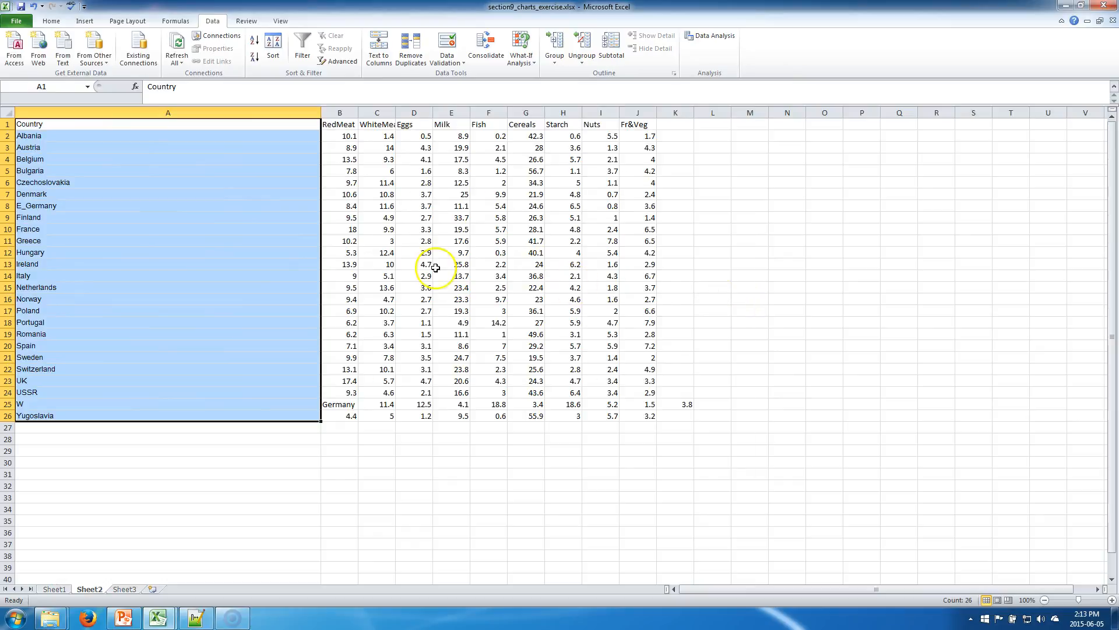
# Autofit the widths of all columns in the sheet to their contents.
pyautogui.doubleClick(321, 109)
pyautogui.click(13, 108)
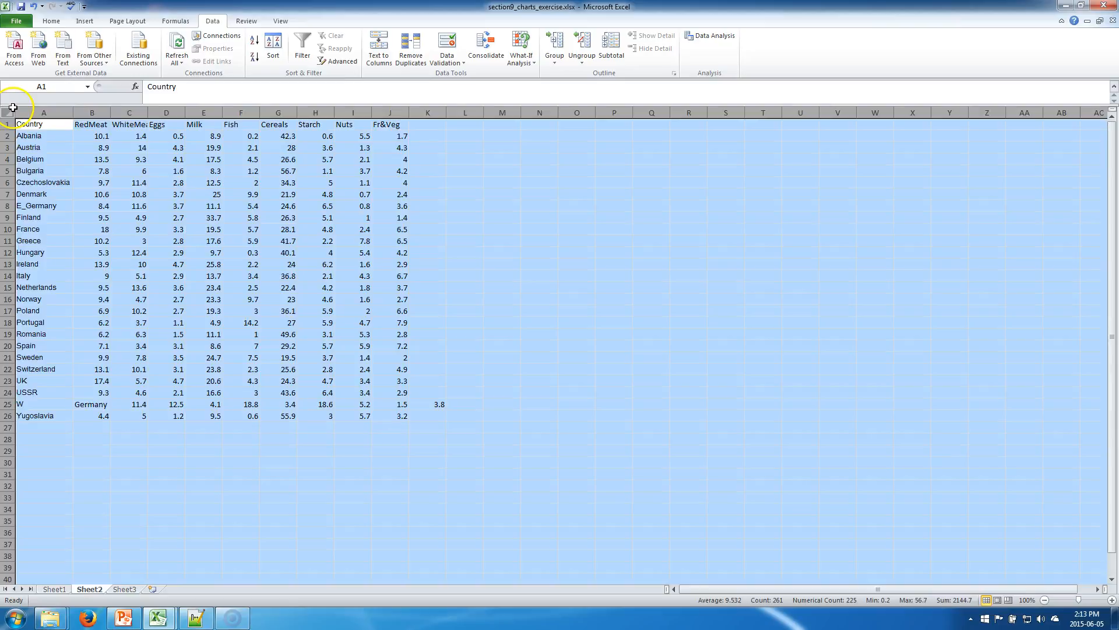
pyautogui.doubleClick(74, 112)
pyautogui.click(94, 357)
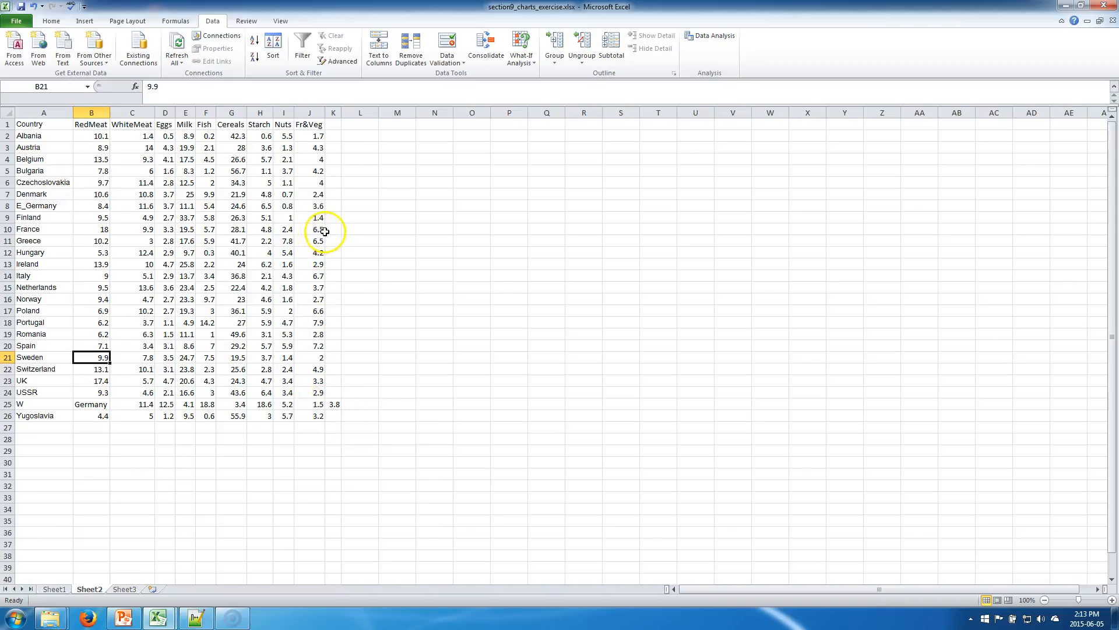
# Undo the column autofits and the text-to-columns split, restoring the unsplit data in column A.
pyautogui.moveTo(333, 136); pyautogui.dragTo(359, 125)
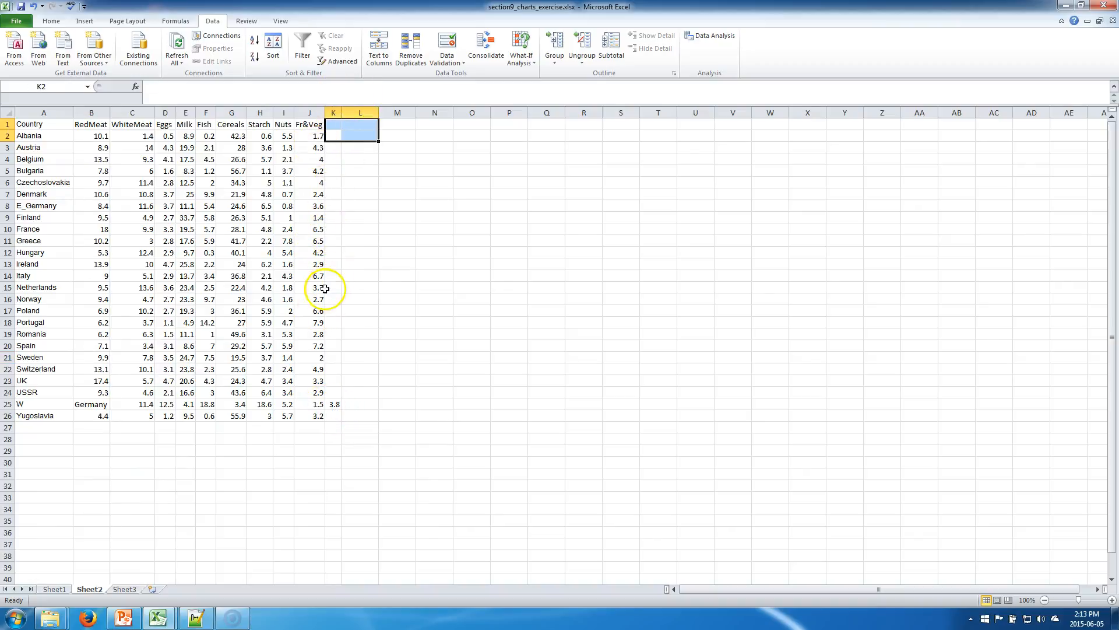
pyautogui.click(87, 413)
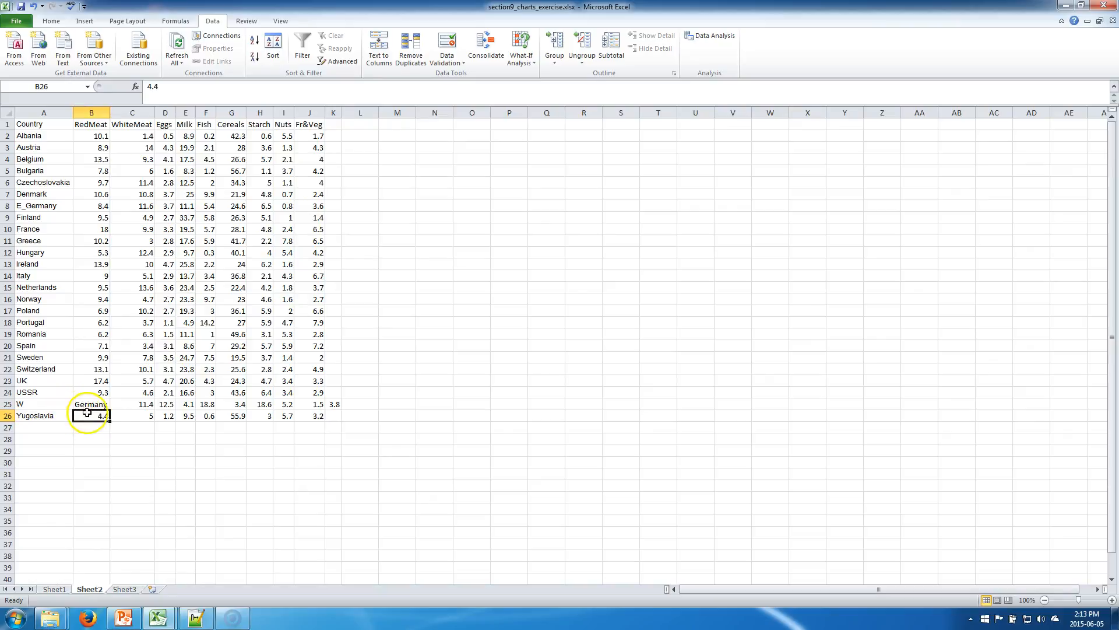
pyautogui.click(34, 6)
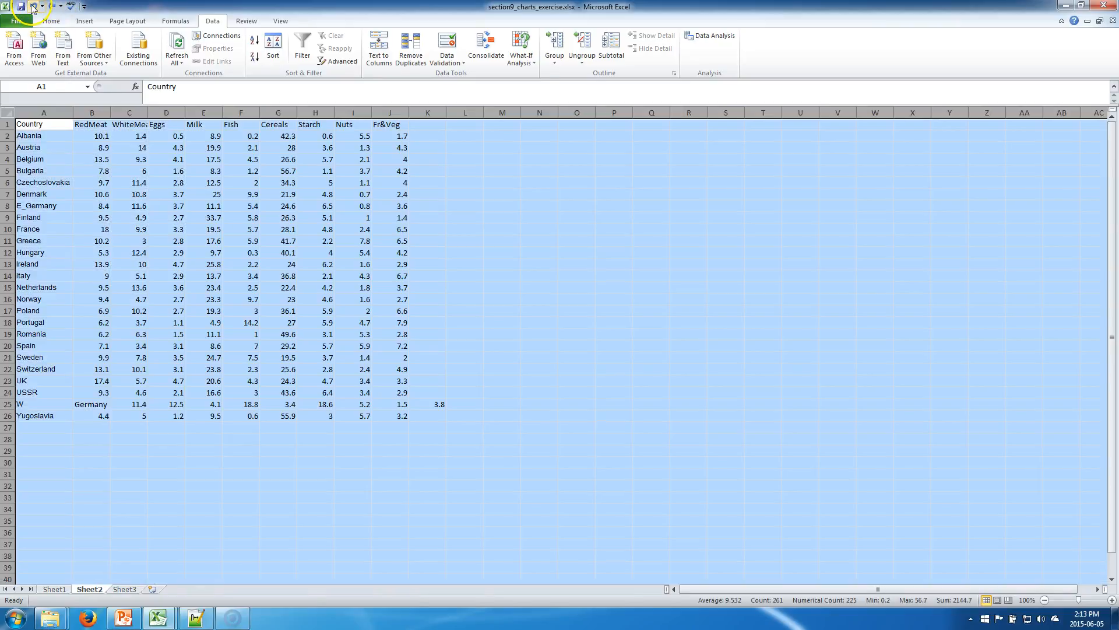
pyautogui.click(33, 6)
pyautogui.click(33, 7)
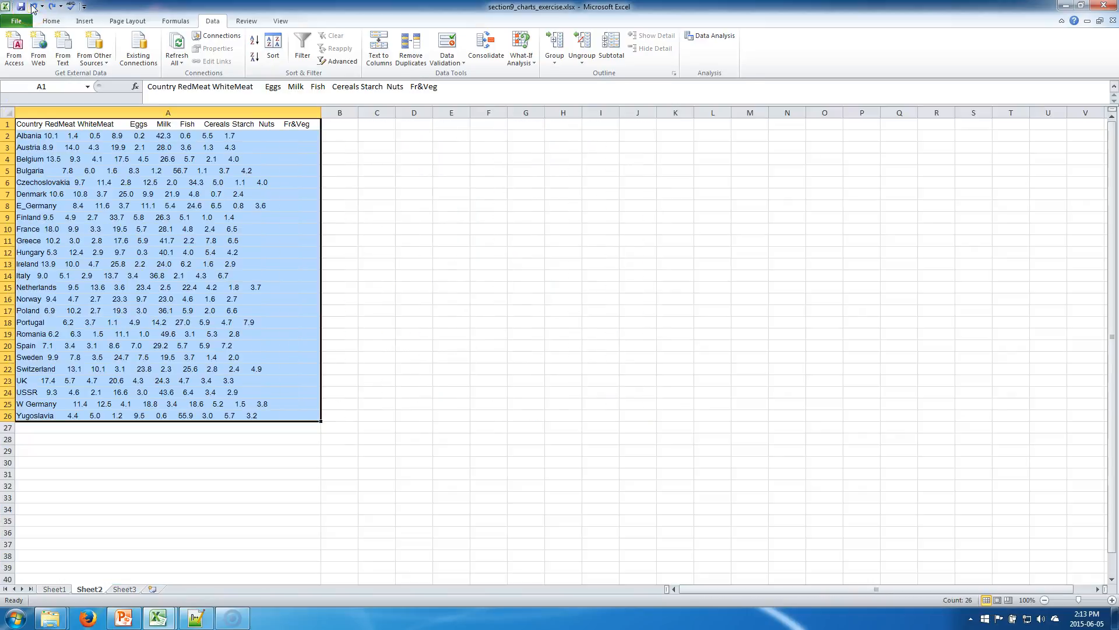
# Replace the space in "W Germany" in cell A25 with an underscore to make it W_Germany.
pyautogui.click(28, 403)
pyautogui.doubleClick(28, 402)
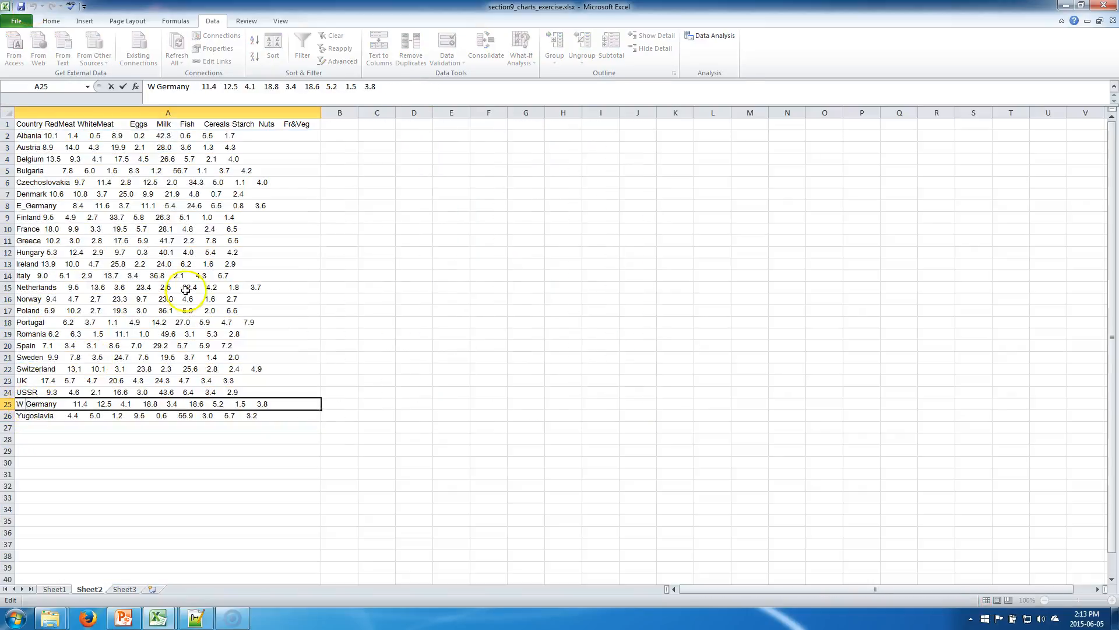
pyautogui.press('BackSpace')
pyautogui.write('_')
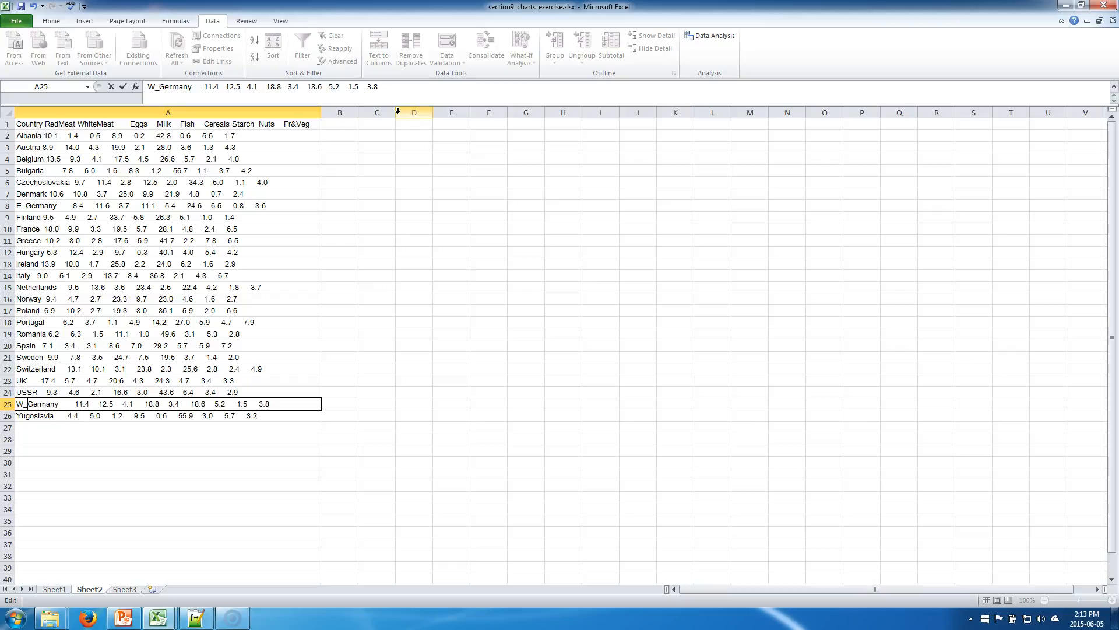
pyautogui.press('Return')
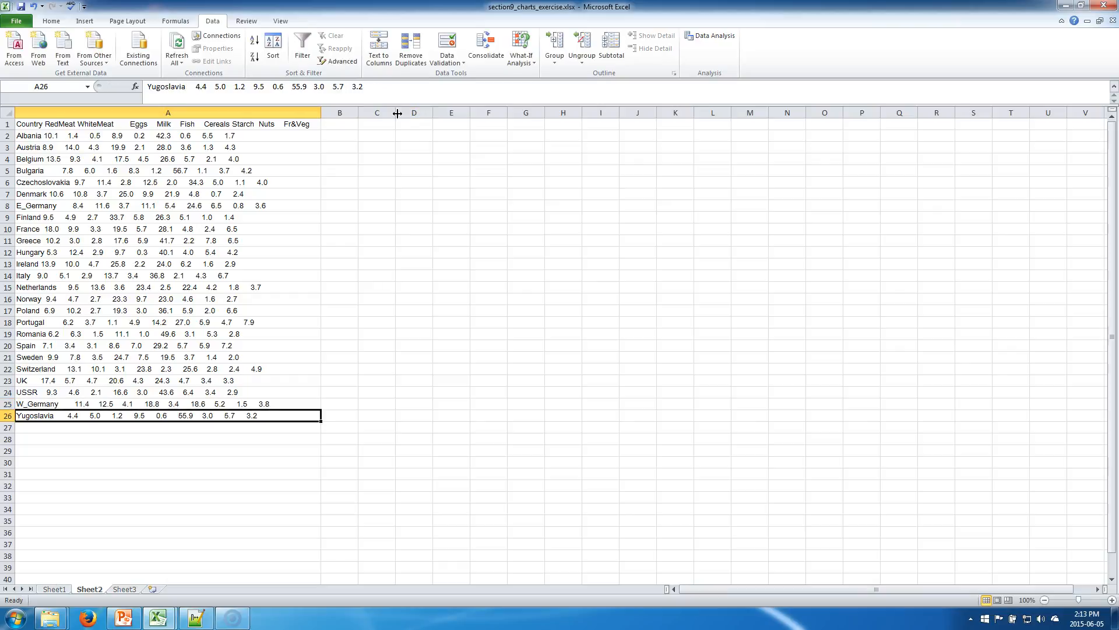
# Split A1:A26 with Text to Columns as delimited data, using Space as the delimiter, General format and destination $A$1.
pyautogui.hotkey('shift', 'Up')
pyautogui.hotkey('shift', 'Up')
pyautogui.hotkey('shift', 'Up')
pyautogui.hotkey('shift', 'Up')
pyautogui.hotkey('shift', 'Up')
pyautogui.hotkey('shift', 'Up')
pyautogui.hotkey('shift', 'Up')
pyautogui.hotkey('shift', 'Up')
pyautogui.hotkey('shift', 'Up')
pyautogui.hotkey('shift', 'Up')
pyautogui.hotkey('shift', 'Up')
pyautogui.hotkey('shift', 'Up')
pyautogui.hotkey('shift', 'Up')
pyautogui.hotkey('shift', 'Up')
pyautogui.hotkey('shift', 'Up')
pyautogui.hotkey('shift', 'Up')
pyautogui.hotkey('shift', 'Up')
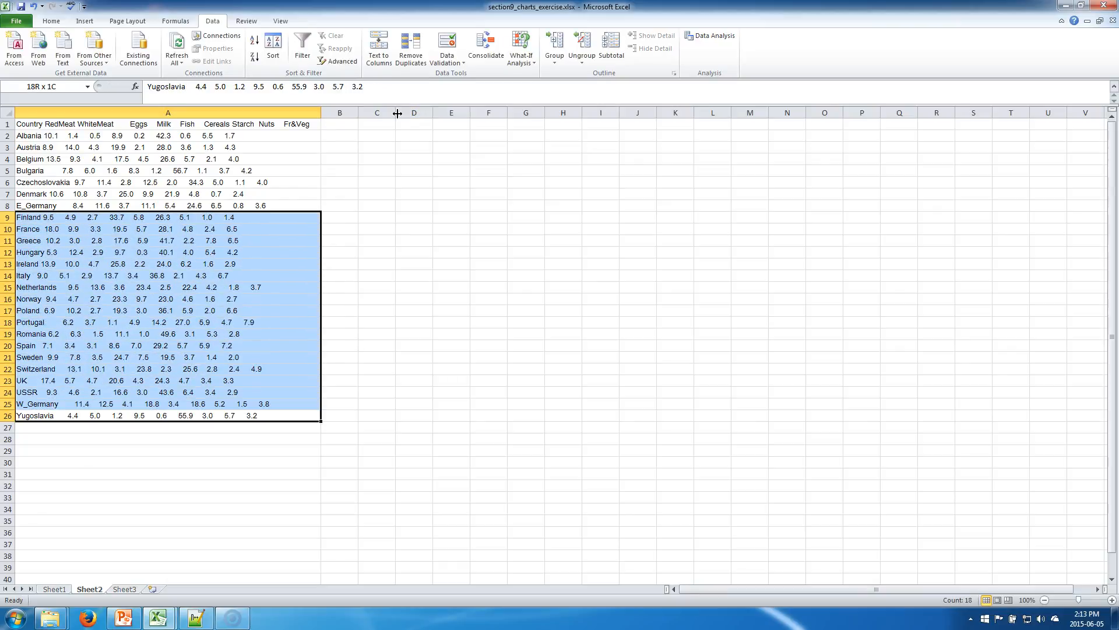
pyautogui.hotkey('shift', 'Up')
pyautogui.hotkey('shift', 'Up')
pyautogui.hotkey('shift', 'Up')
pyautogui.hotkey('shift', 'Up')
pyautogui.hotkey('shift', 'Up')
pyautogui.hotkey('shift', 'Up')
pyautogui.hotkey('shift', 'Up')
pyautogui.hotkey('shift', 'Up')
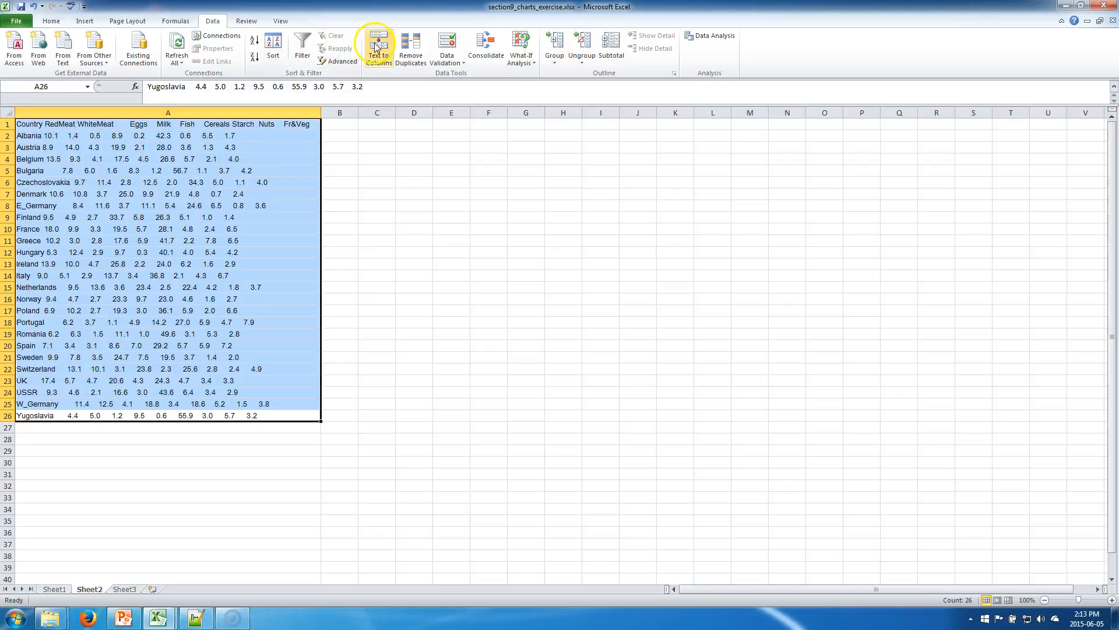
pyautogui.click(373, 47)
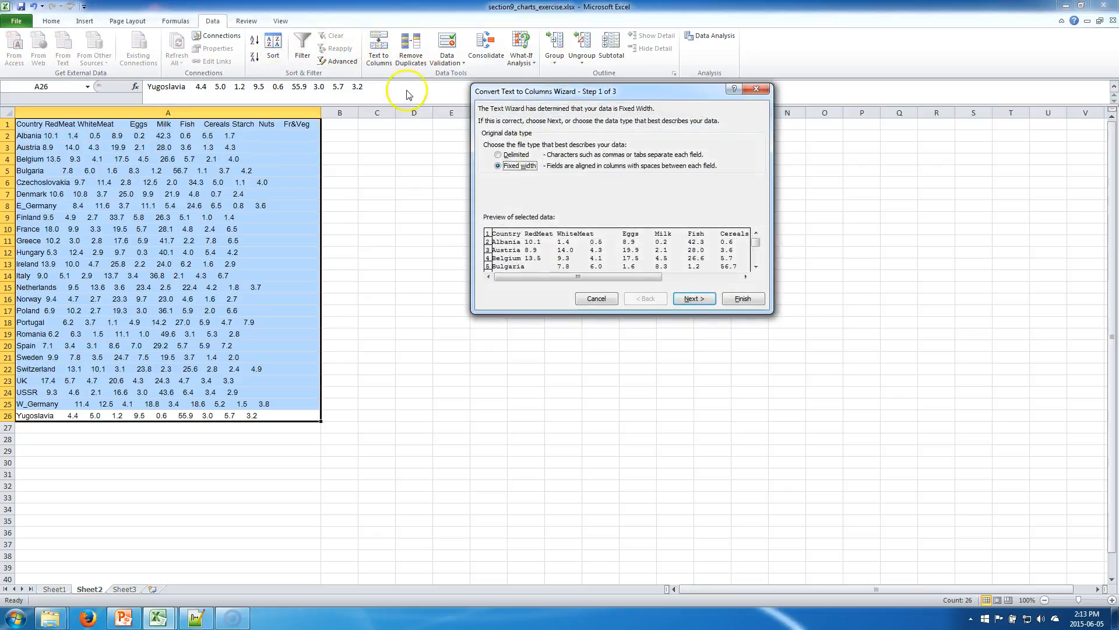
pyautogui.click(499, 154)
pyautogui.click(688, 299)
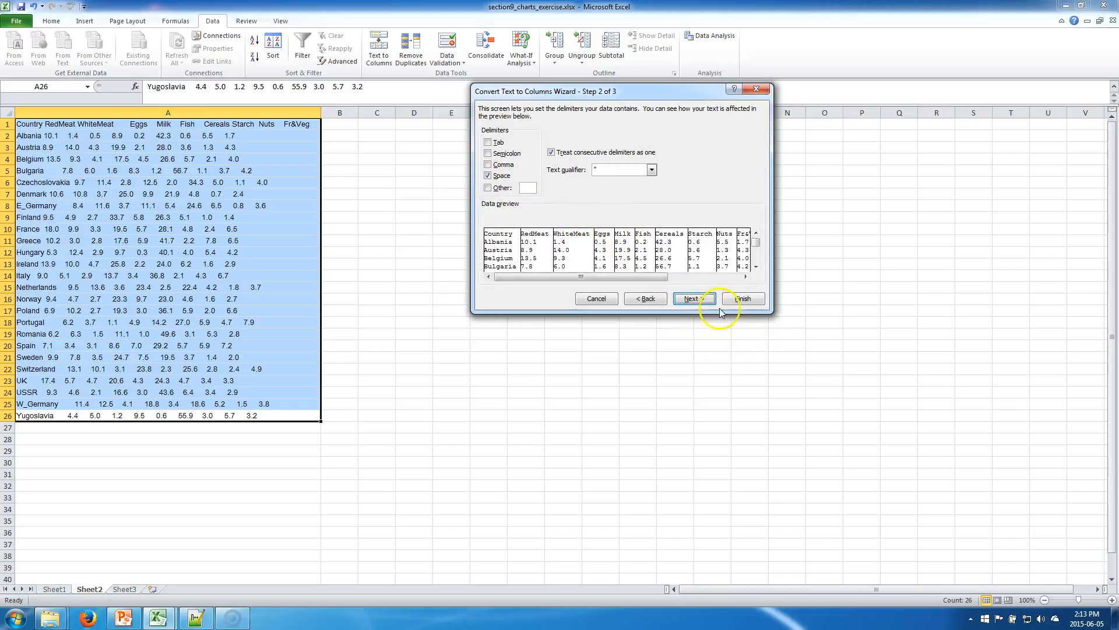
pyautogui.click(693, 298)
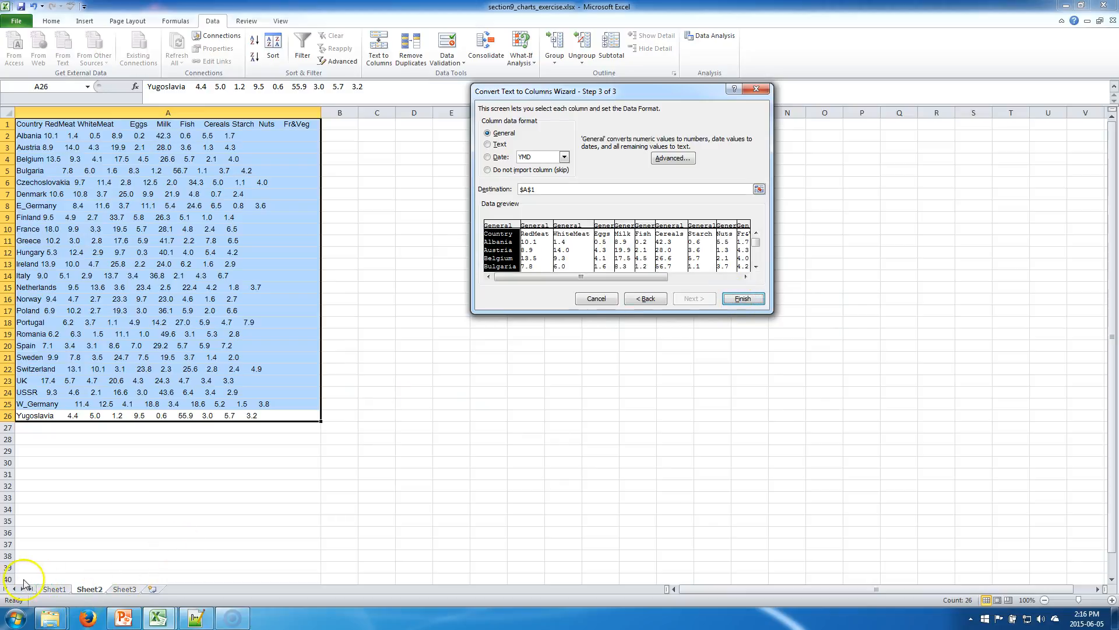
pyautogui.click(741, 298)
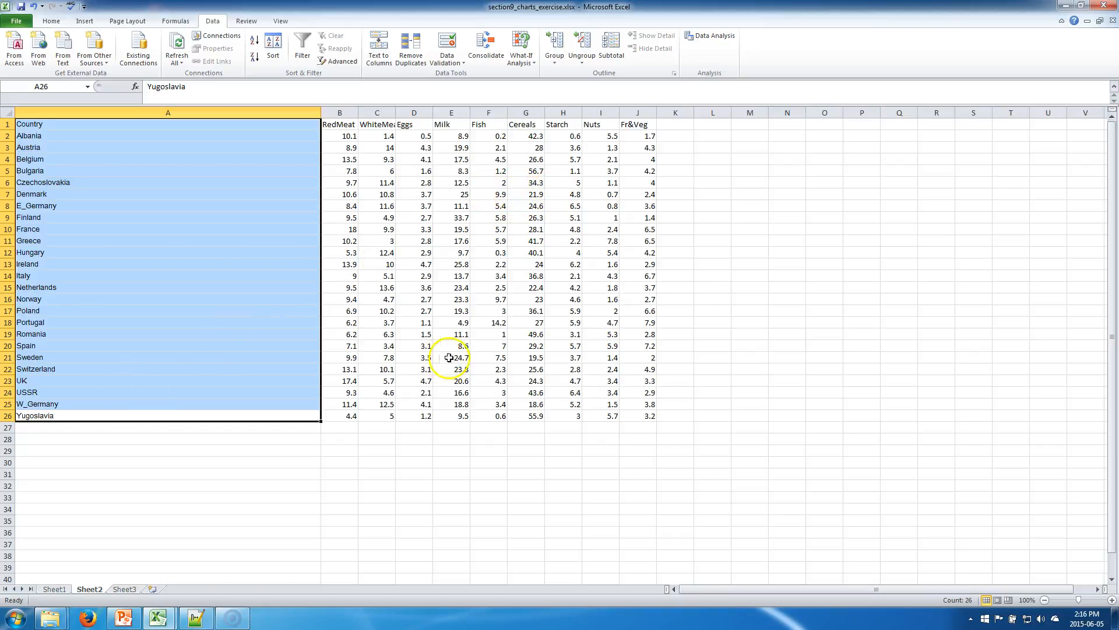
# Autofit the width of column A to the country names.
pyautogui.click(483, 393)
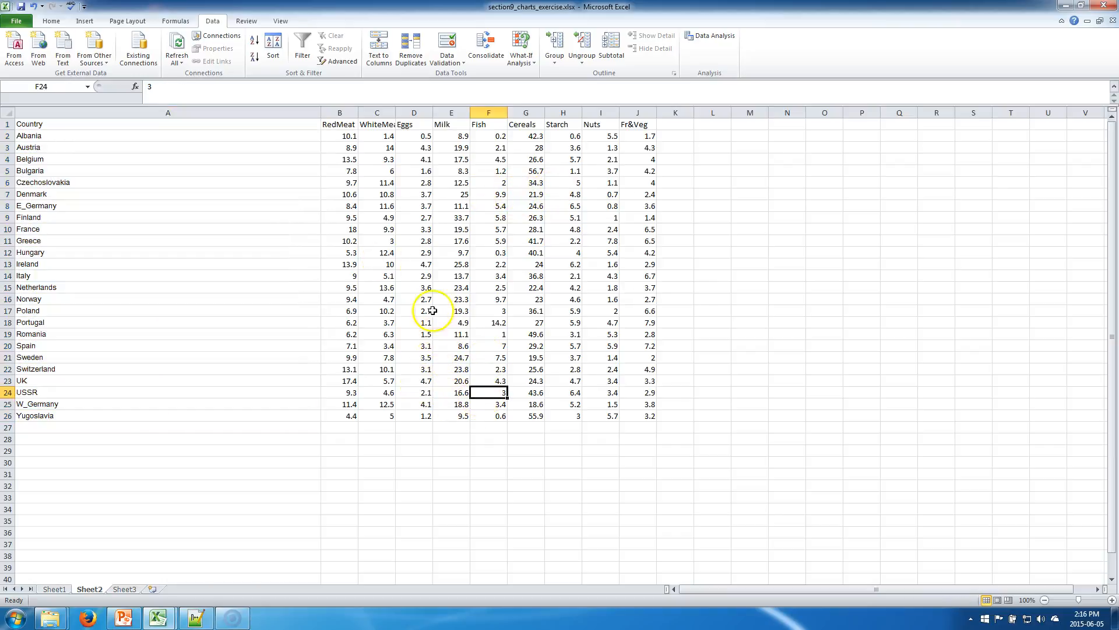
pyautogui.doubleClick(321, 112)
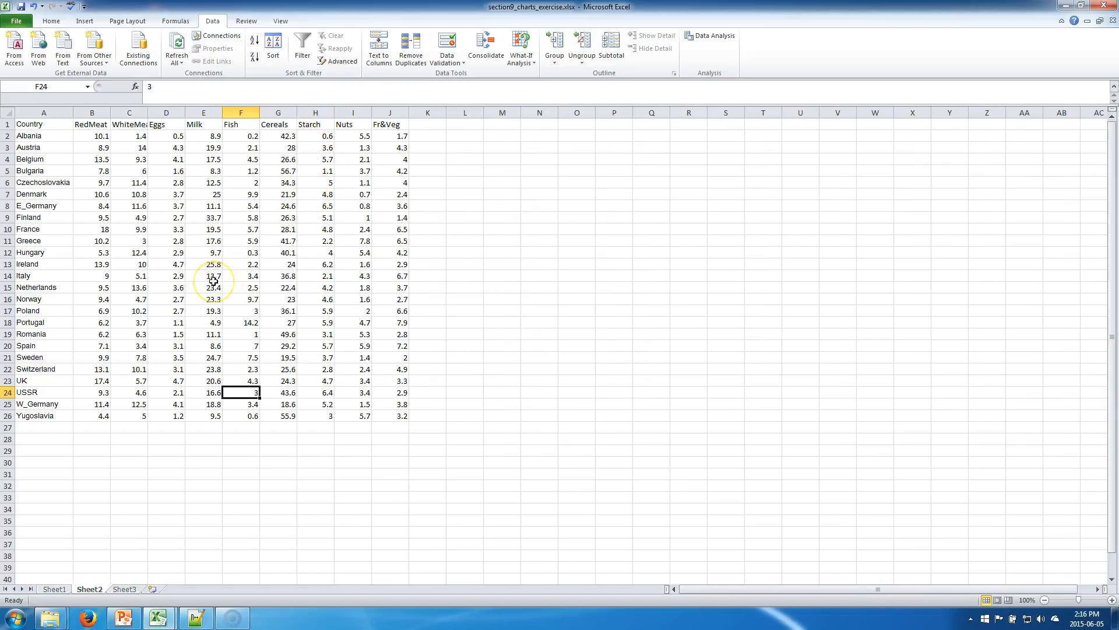
pyautogui.click(428, 226)
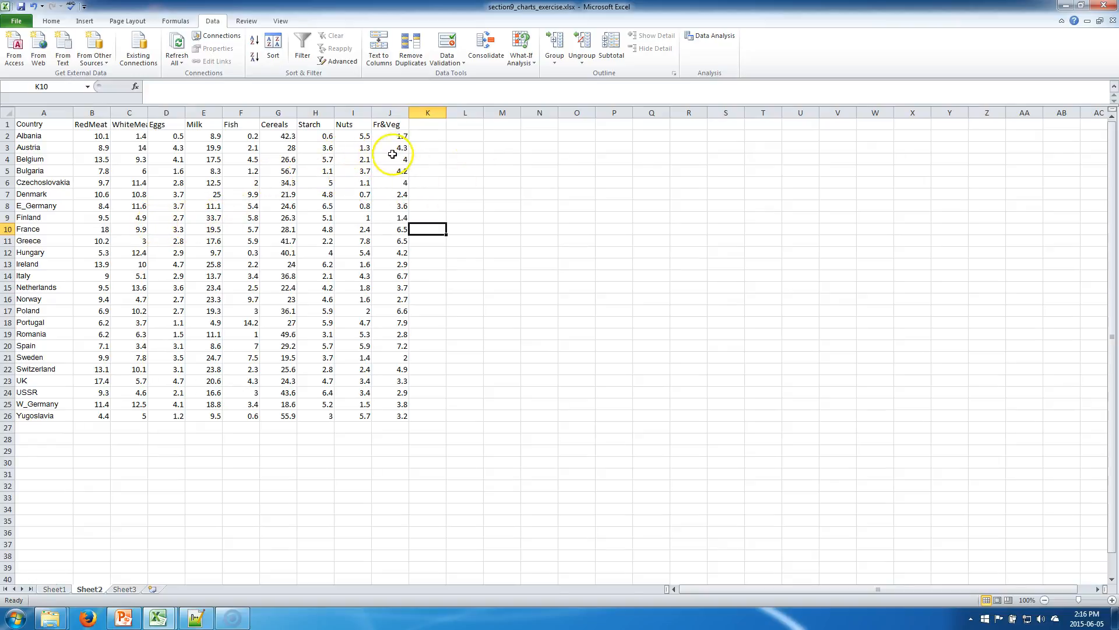
# Enter a CONCATENATE formula in L1 that joins the header cells A1 through J1 in order.
pyautogui.click(474, 140)
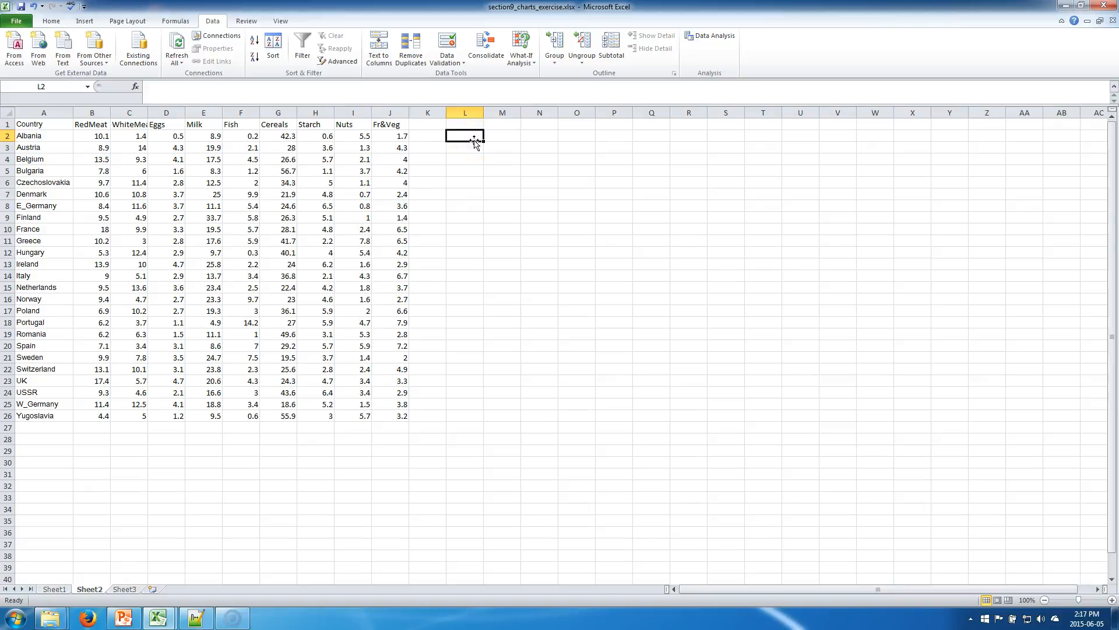
pyautogui.press('Up')
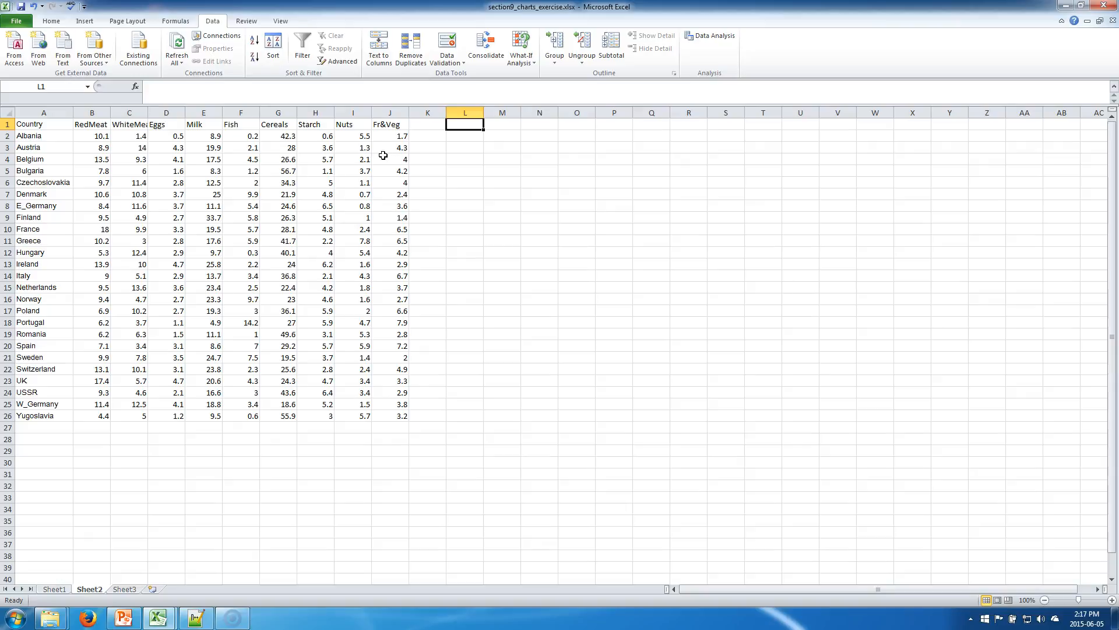
pyautogui.write('=')
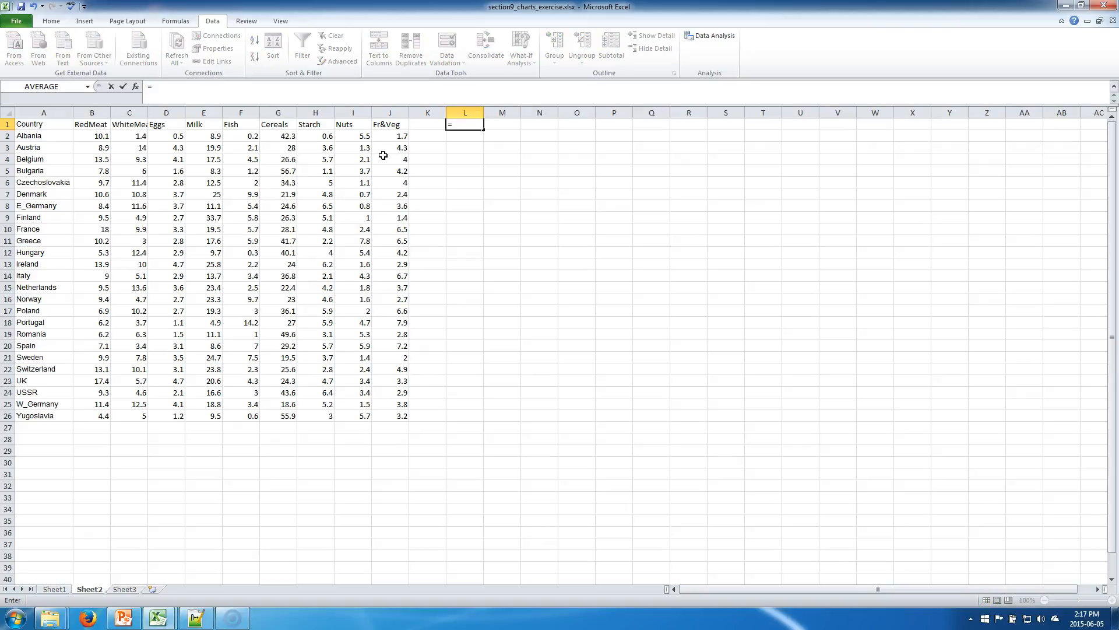
pyautogui.write('con')
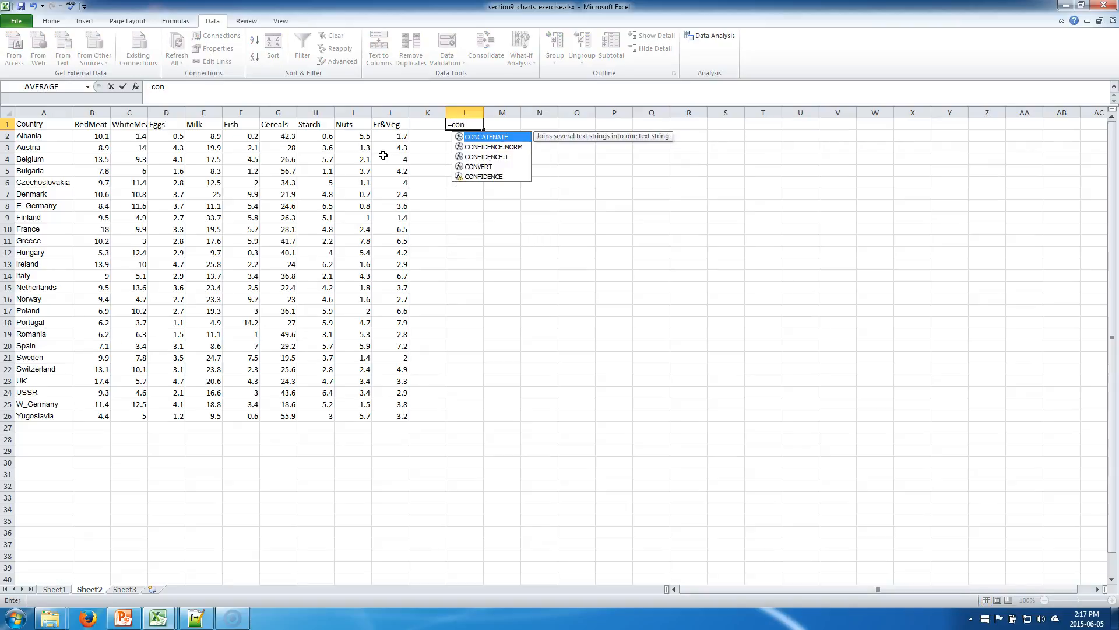
pyautogui.write('catenate')
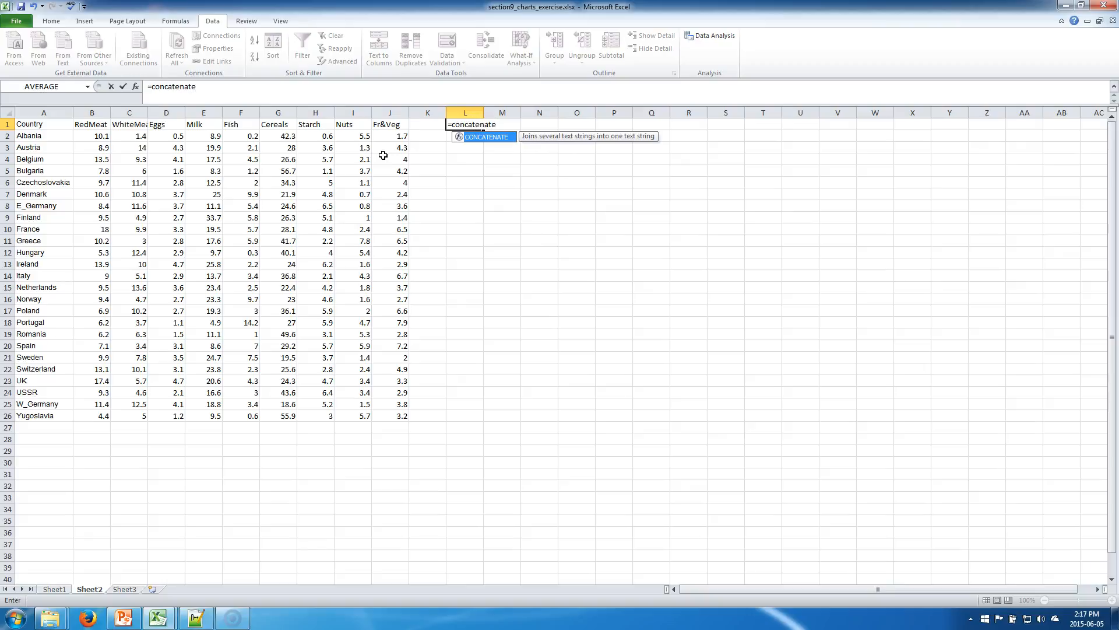
pyautogui.write('(')
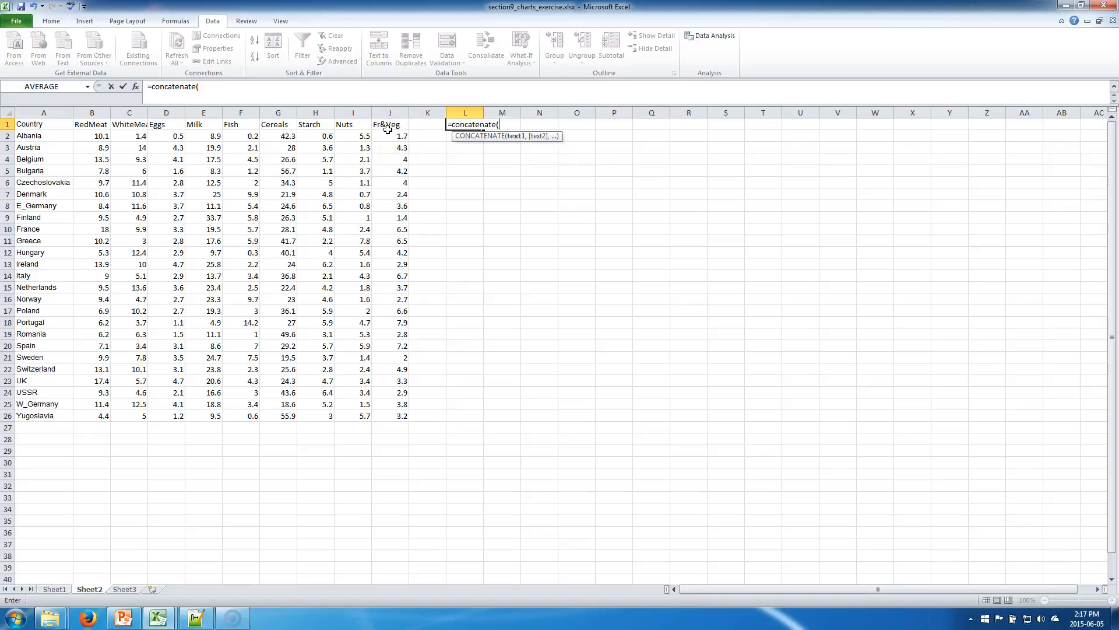
pyautogui.click(53, 124)
pyautogui.write(',')
pyautogui.click(92, 124)
pyautogui.write(',')
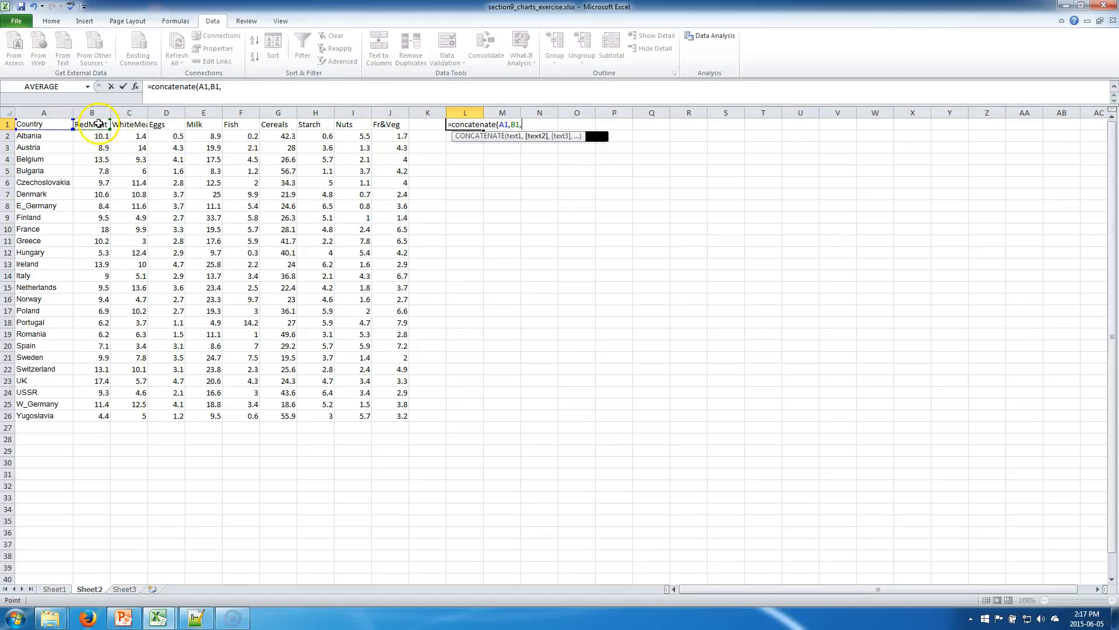
pyautogui.click(117, 123)
pyautogui.write(',')
pyautogui.click(167, 124)
pyautogui.write(',')
pyautogui.click(213, 125)
pyautogui.write(',')
pyautogui.click(239, 124)
pyautogui.write(',')
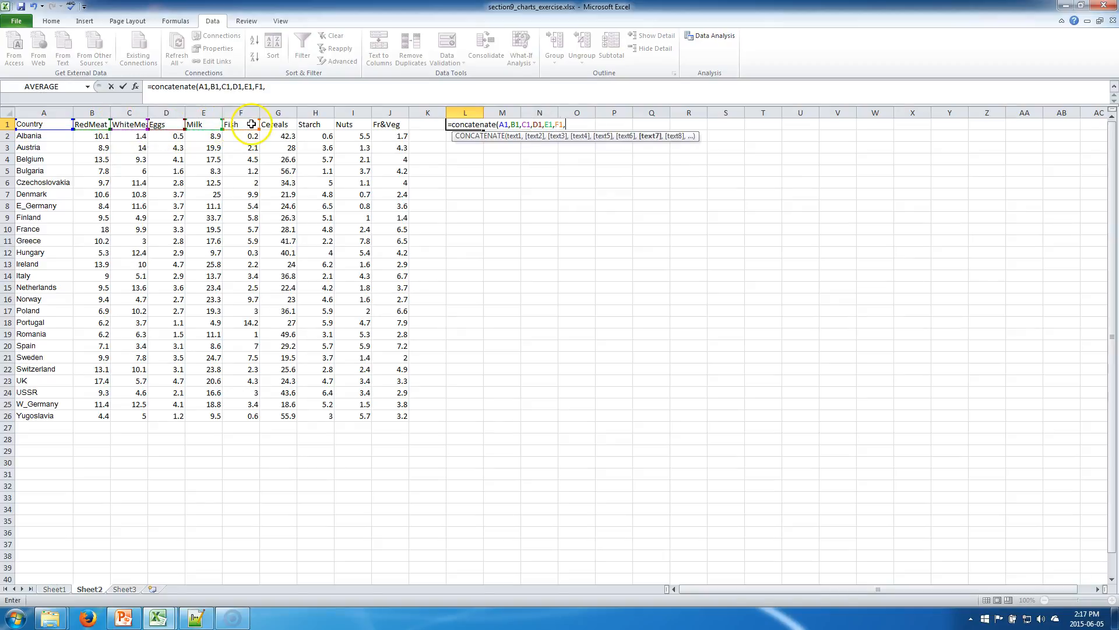
pyautogui.click(277, 125)
pyautogui.write(',')
pyautogui.click(315, 125)
pyautogui.write(',')
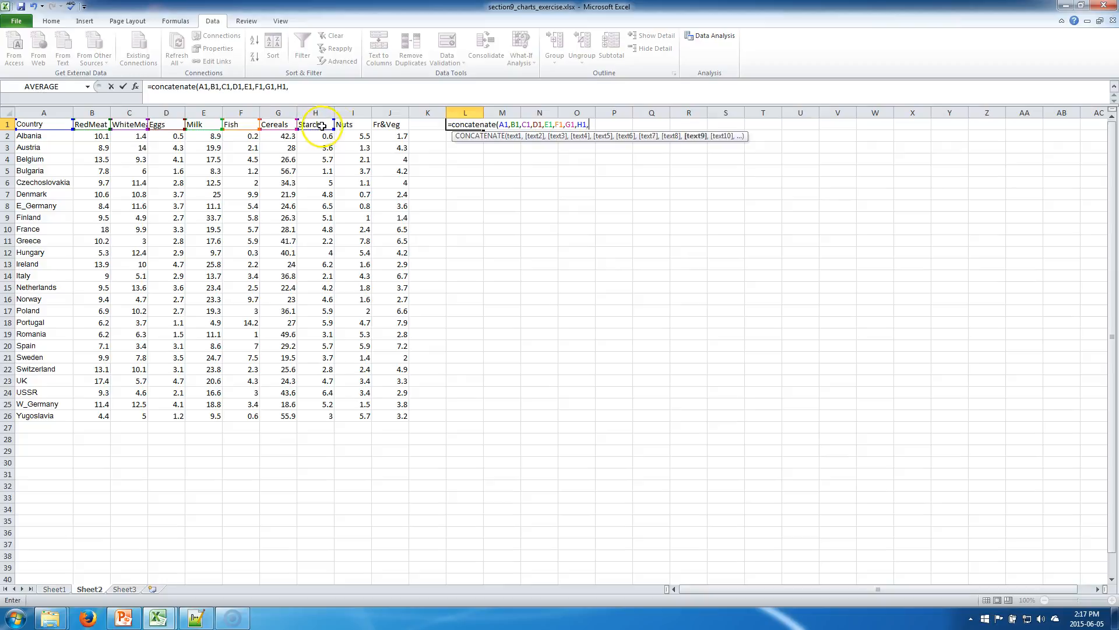
pyautogui.click(360, 123)
pyautogui.write(',')
pyautogui.click(386, 124)
pyautogui.write(')')
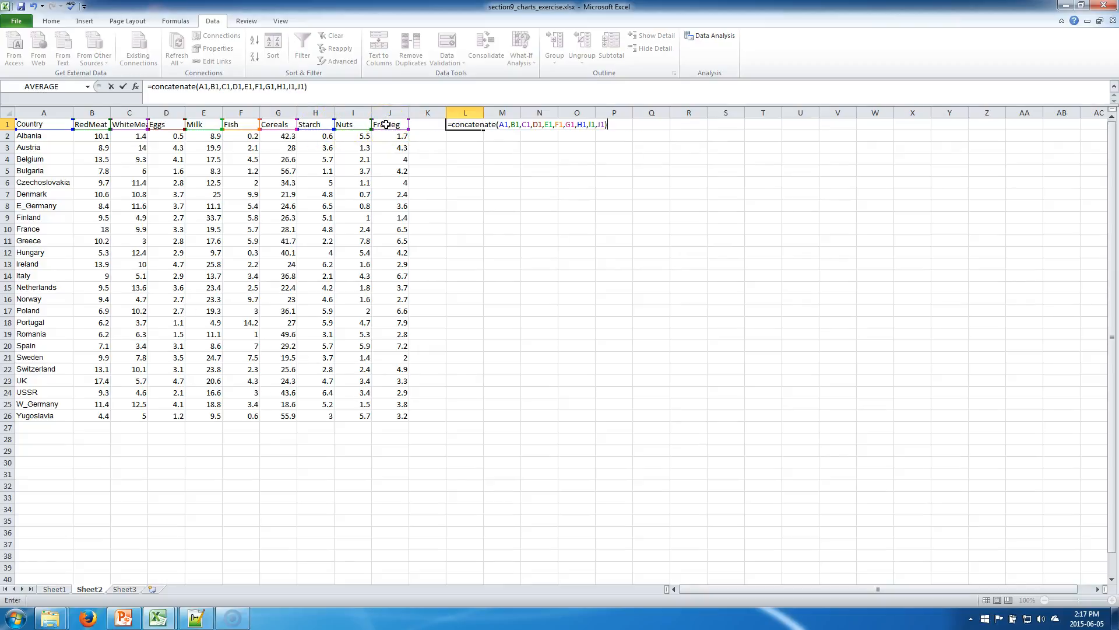
pyautogui.press('Return')
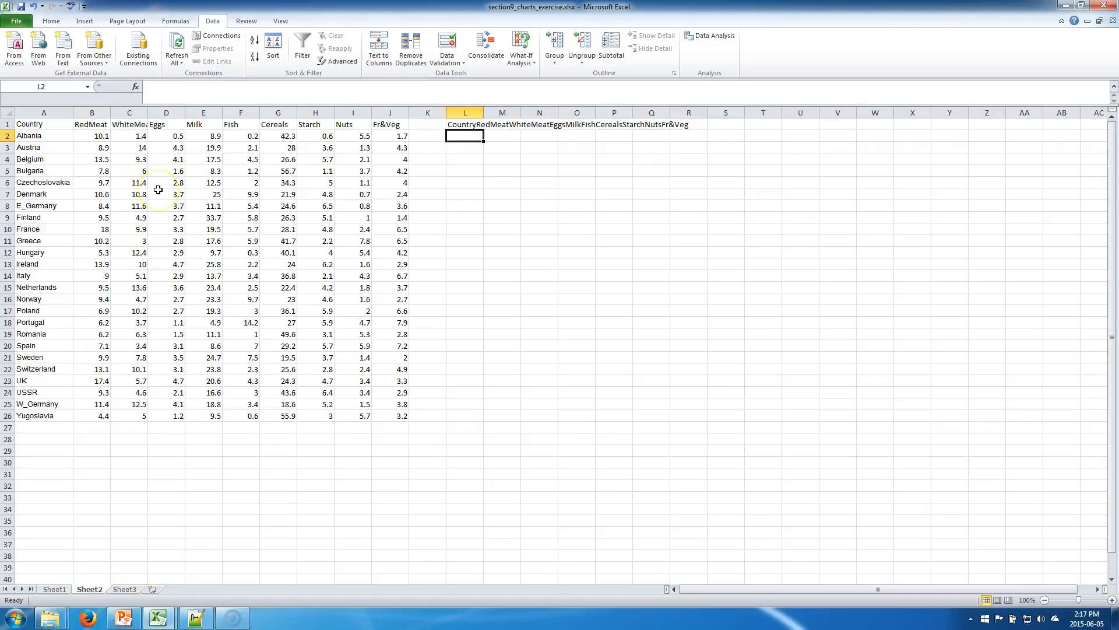
# Insert a quoted space " " as a separate argument between A1 and B1 in the L1 formula.
pyautogui.press('Up')
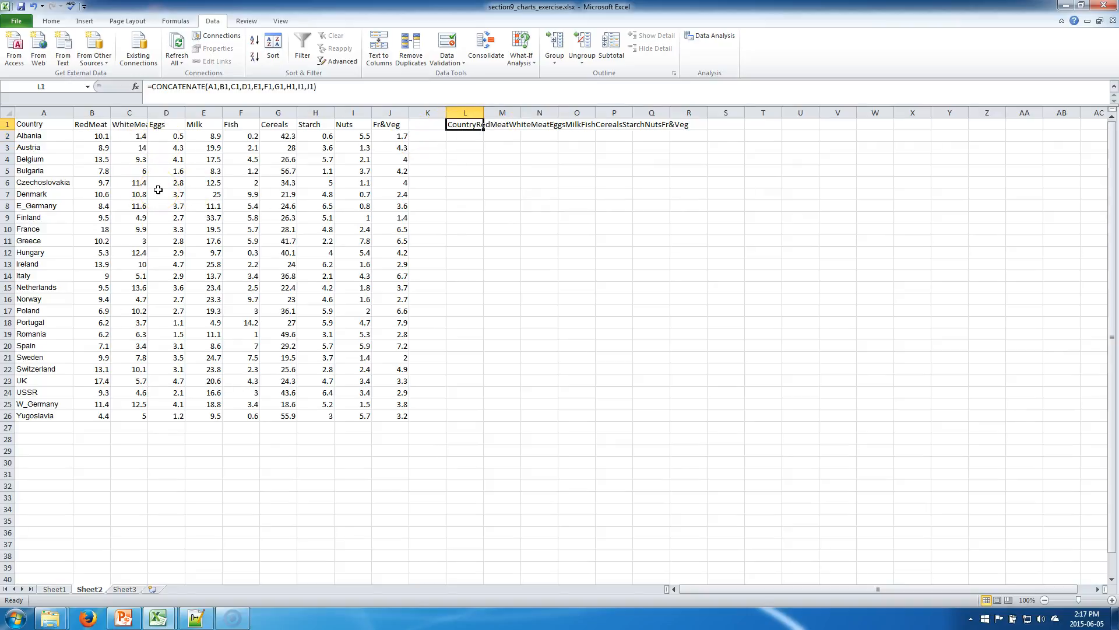
pyautogui.click(222, 88)
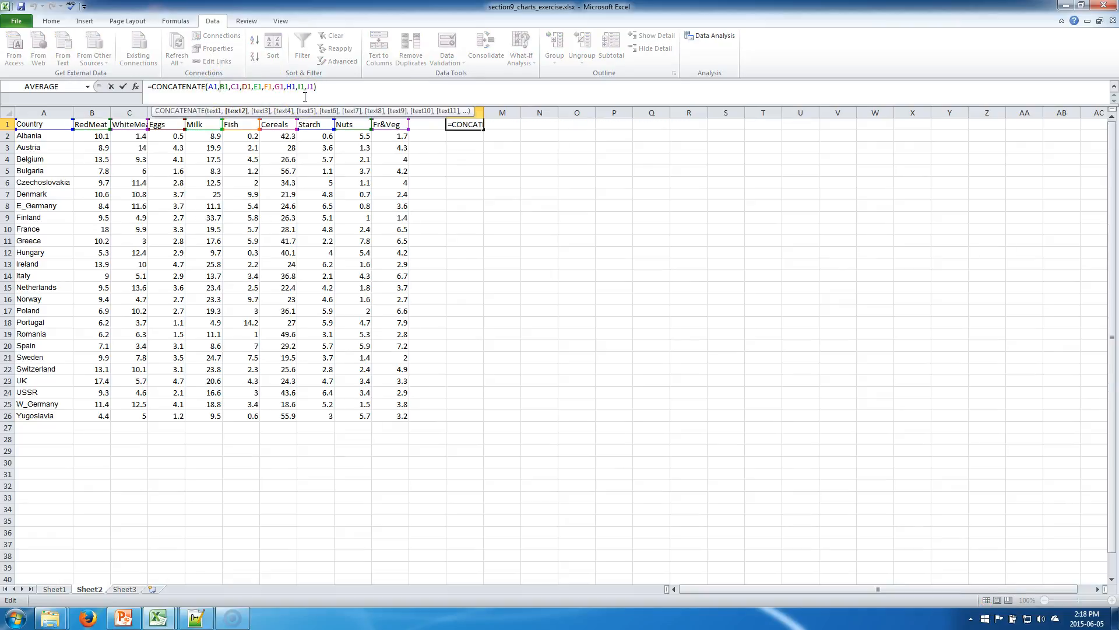
pyautogui.press('Left')
pyautogui.write('" ",')
pyautogui.press('Left')
pyautogui.hotkey('shift', 'Left')
pyautogui.hotkey('shift', 'Left')
pyautogui.hotkey('shift', 'Left')
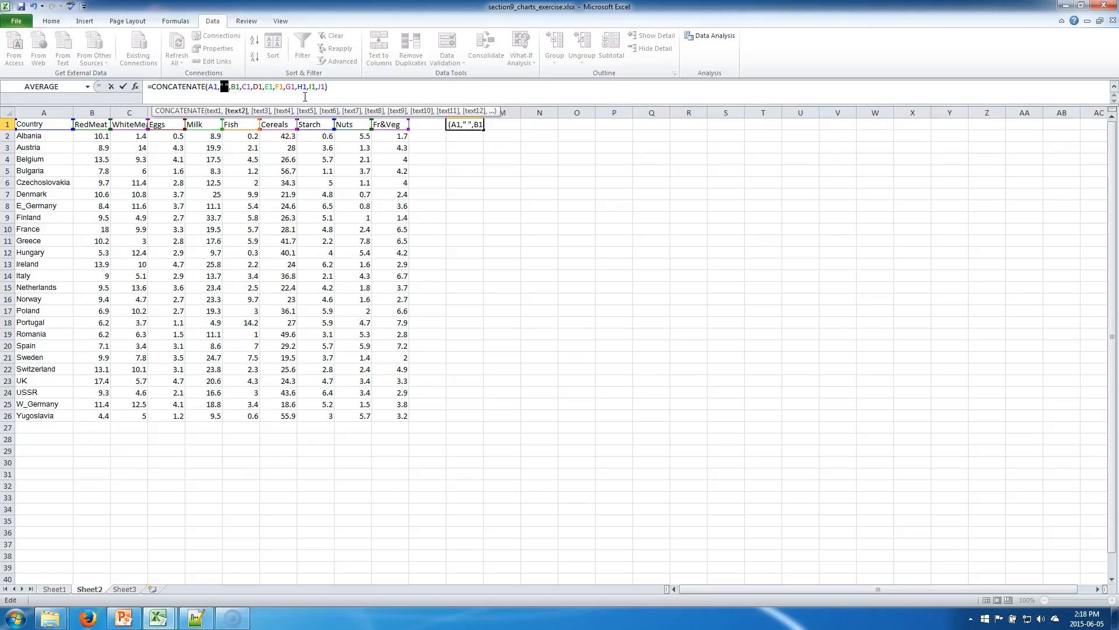
# Add " " arguments between each of the remaining references, B1 through J1, and complete the L1 formula.
pyautogui.press('Right')
pyautogui.press('Right')
pyautogui.press('Right')
pyautogui.press('Right')
pyautogui.write('" ",')
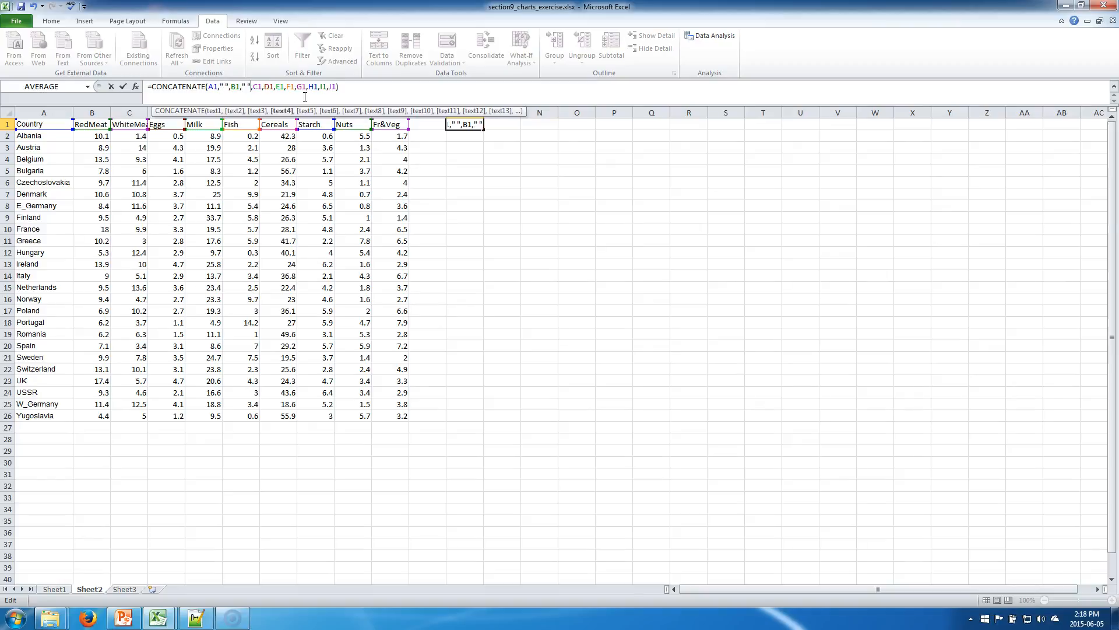
pyautogui.press('Right')
pyautogui.write('" ",')
pyautogui.press('Right')
pyautogui.press('Right')
pyautogui.press('Right')
pyautogui.write('" ",')
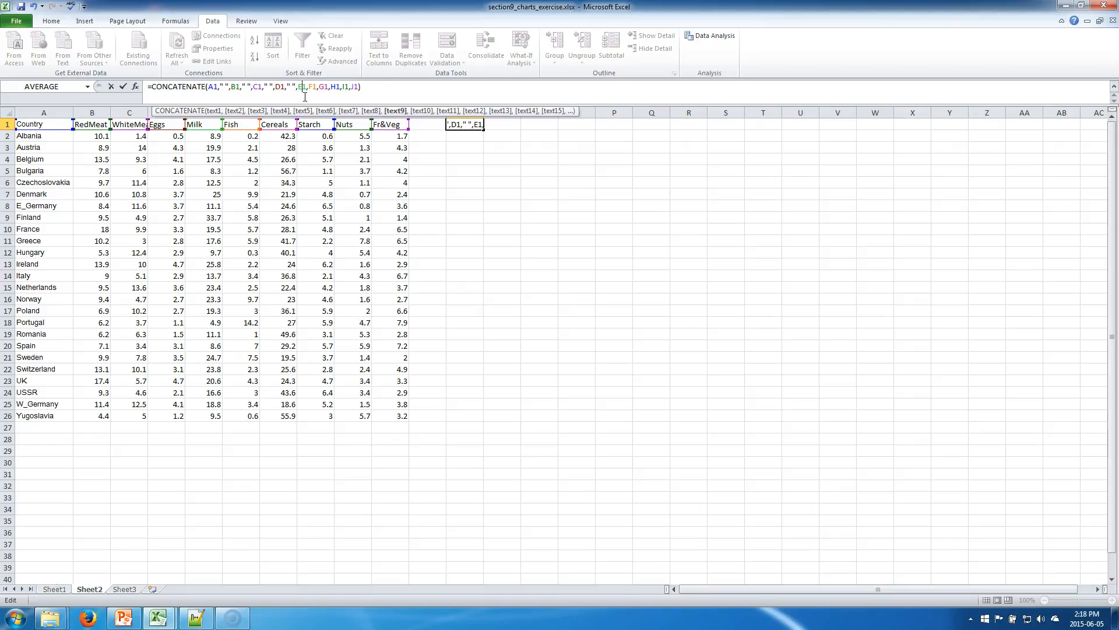
pyautogui.press('Right')
pyautogui.write('" ",')
pyautogui.press('Right')
pyautogui.write('" ",')
pyautogui.press('Right')
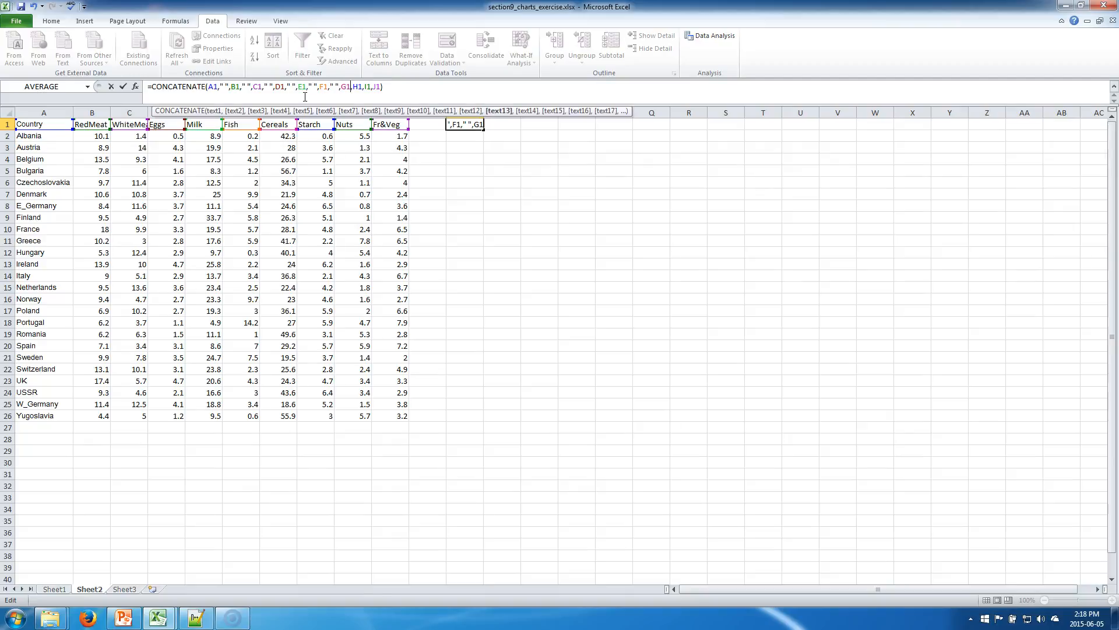
pyautogui.press('Right')
pyautogui.write('" ",')
pyautogui.press('Right')
pyautogui.press('Right')
pyautogui.write('" ",')
pyautogui.press('Right')
pyautogui.press('Right')
pyautogui.write('" ",')
pyautogui.press('Return')
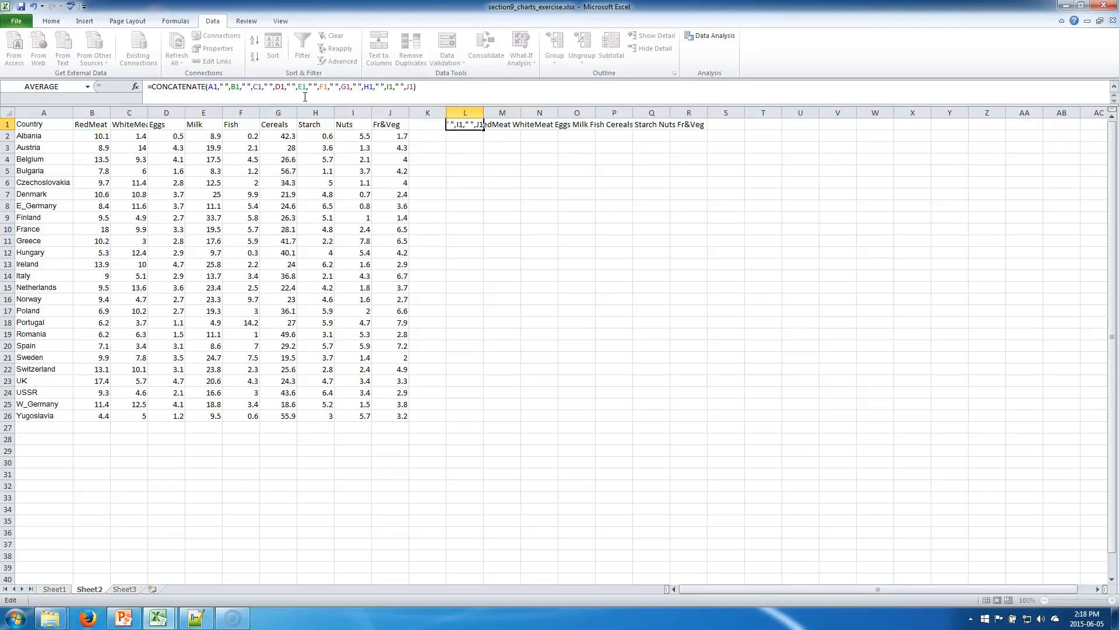
# Fill the space-separated CONCATENATE formula from L1 down to L26.
pyautogui.click(481, 126)
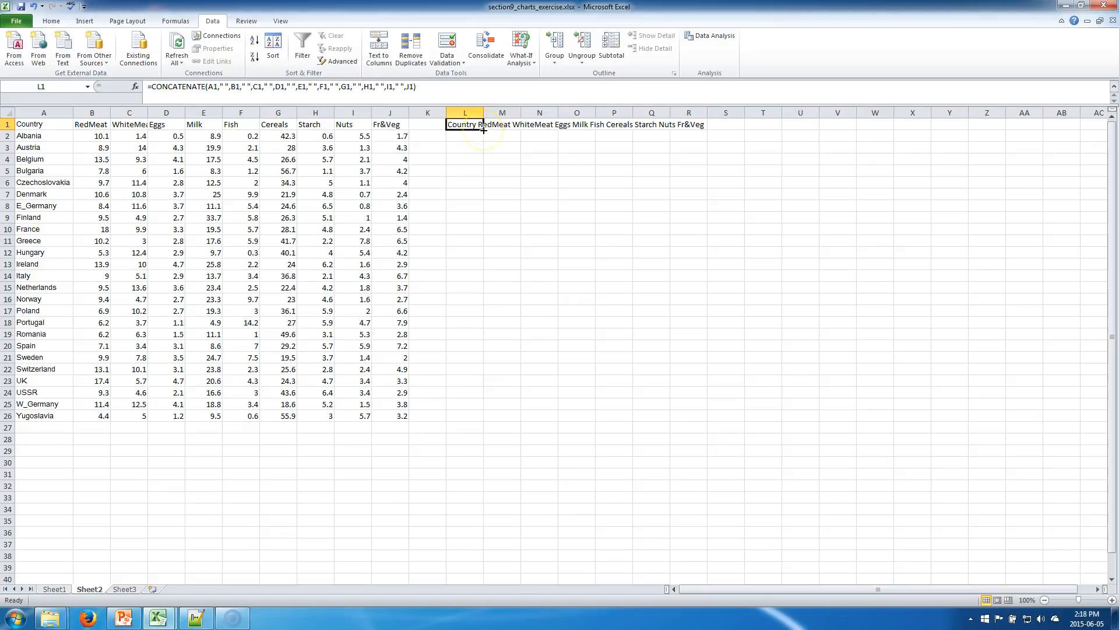
pyautogui.moveTo(483, 129); pyautogui.dragTo(439, 415)
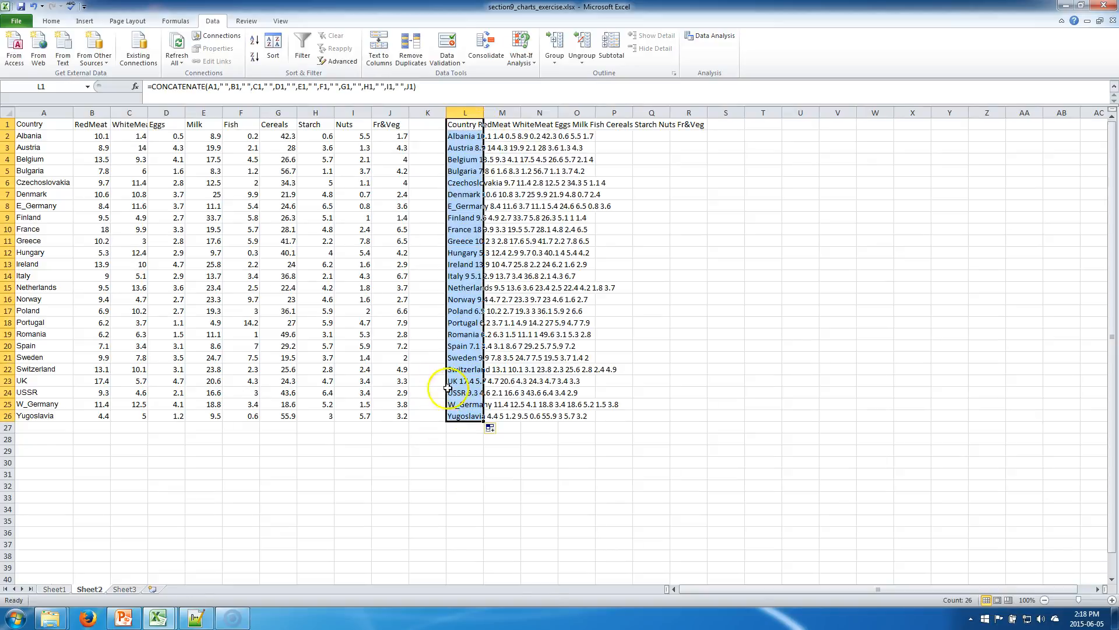
pyautogui.click(523, 301)
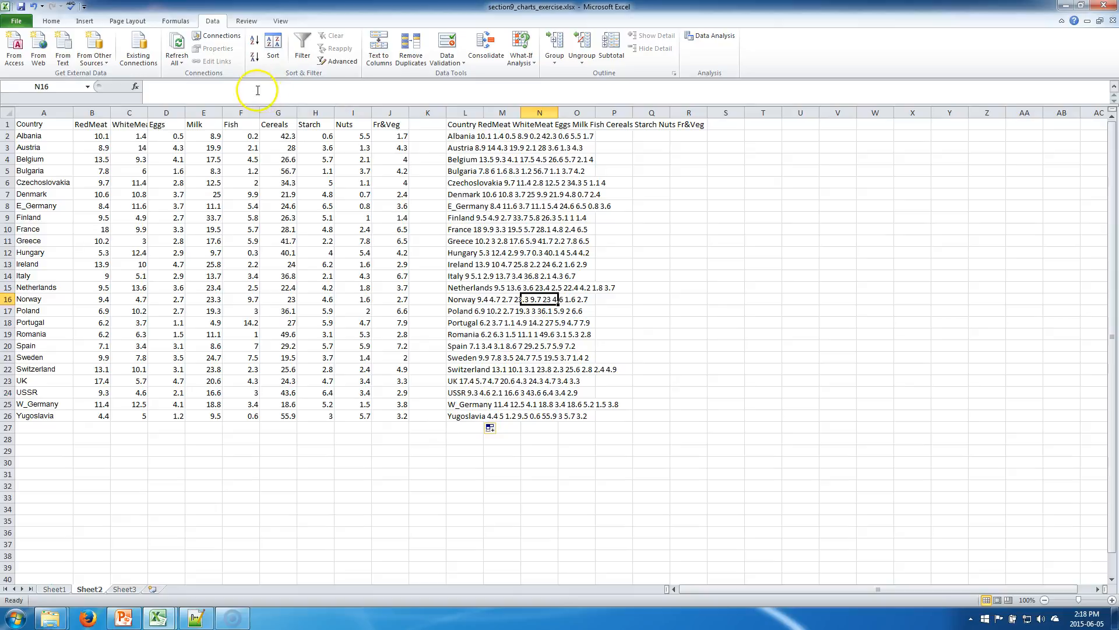
# Change the separators between A1 and G1 in the L1 formula from a space to " + ".
pyautogui.click(469, 125)
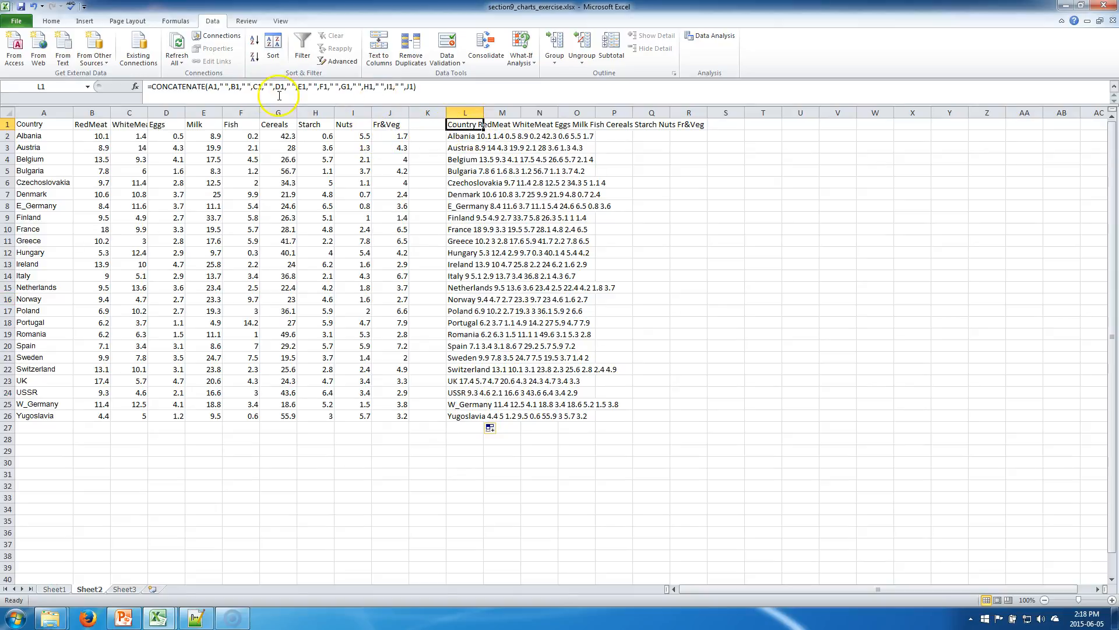
pyautogui.click(222, 87)
pyautogui.write('+')
pyautogui.press('Right')
pyautogui.press('Right')
pyautogui.press('Right')
pyautogui.press('Right')
pyautogui.press('Right')
pyautogui.press('Right')
pyautogui.press('Right')
pyautogui.write('+')
pyautogui.press('Right')
pyautogui.press('Right')
pyautogui.press('Right')
pyautogui.press('Right')
pyautogui.press('Right')
pyautogui.press('Right')
pyautogui.press('Right')
pyautogui.write('+')
pyautogui.press('Right')
pyautogui.press('Right')
pyautogui.press('Right')
pyautogui.press('Right')
pyautogui.press('Right')
pyautogui.press('Right')
pyautogui.press('Right')
pyautogui.write('+')
pyautogui.press('Right')
pyautogui.press('Right')
pyautogui.press('Right')
pyautogui.press('Right')
pyautogui.press('Right')
pyautogui.press('Right')
pyautogui.press('Right')
pyautogui.write('+')
pyautogui.press('Right')
pyautogui.press('Right')
pyautogui.press('Right')
pyautogui.press('Right')
pyautogui.press('Right')
pyautogui.press('Right')
pyautogui.press('Right')
pyautogui.write('_+')
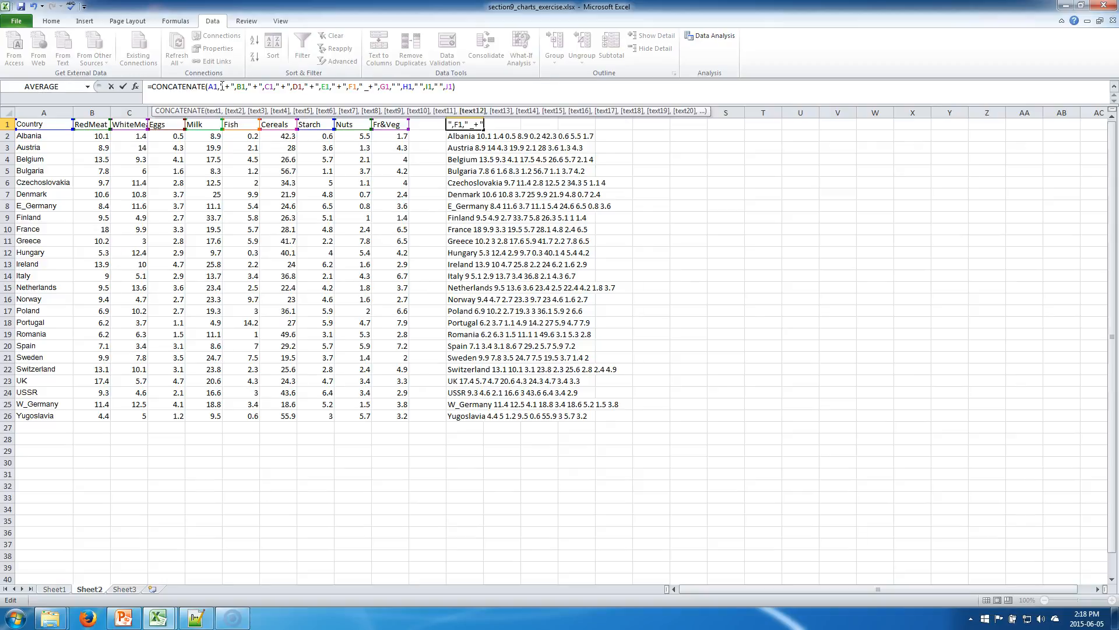
pyautogui.press('Left')
pyautogui.press('BackSpace')
pyautogui.press('Right')
pyautogui.press('Right')
pyautogui.press('Right')
pyautogui.press('Right')
pyautogui.press('Right')
pyautogui.press('Right')
pyautogui.press('Right')
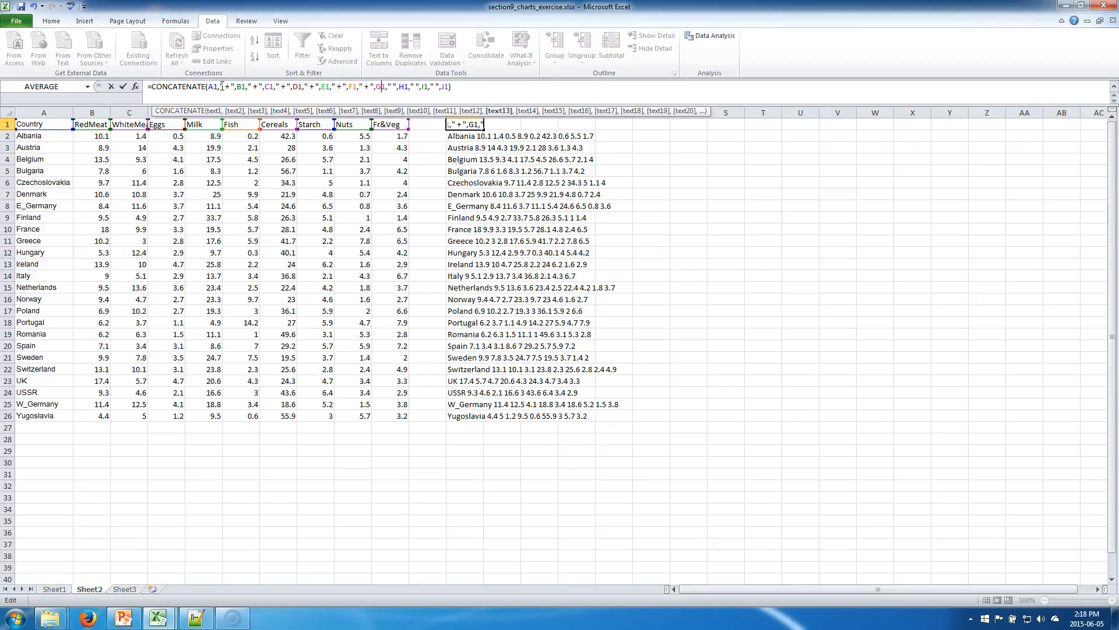
# Change the remaining separators between G1 and J1 to " + " and complete the L1 formula.
pyautogui.write('+')
pyautogui.press('Right')
pyautogui.press('Right')
pyautogui.press('Right')
pyautogui.press('Right')
pyautogui.press('Right')
pyautogui.press('Right')
pyautogui.press('Right')
pyautogui.write('+')
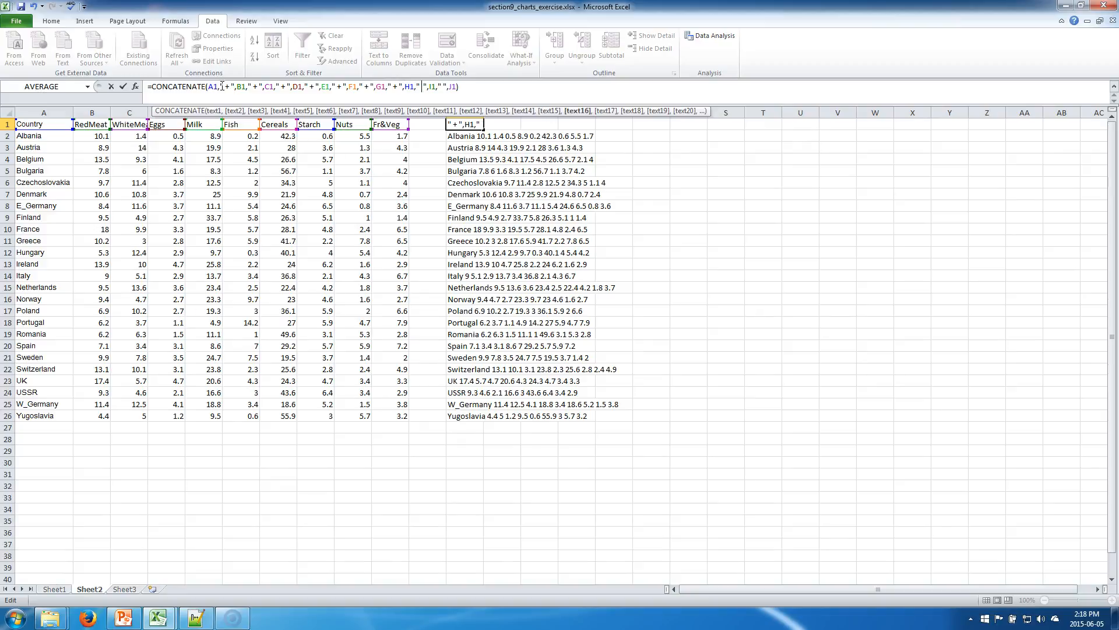
pyautogui.press('Right')
pyautogui.press('Right')
pyautogui.press('Right')
pyautogui.press('Right')
pyautogui.press('Right')
pyautogui.press('Right')
pyautogui.press('Right')
pyautogui.write('+')
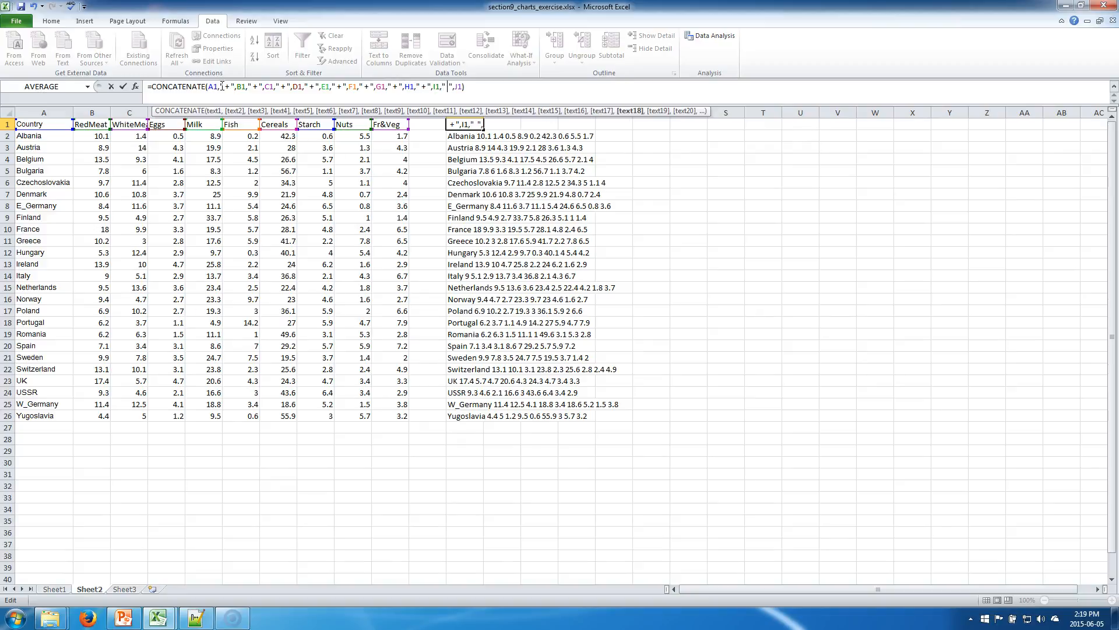
pyautogui.press('Return')
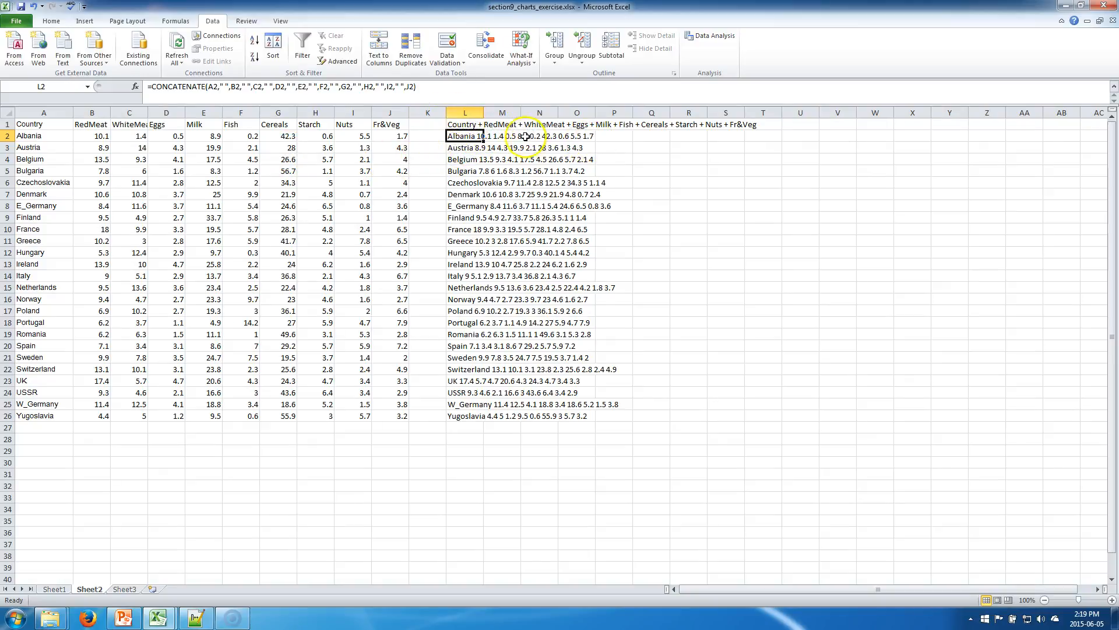
# Fill the updated L1 formula with plus-sign separators down through L26.
pyautogui.press('Up')
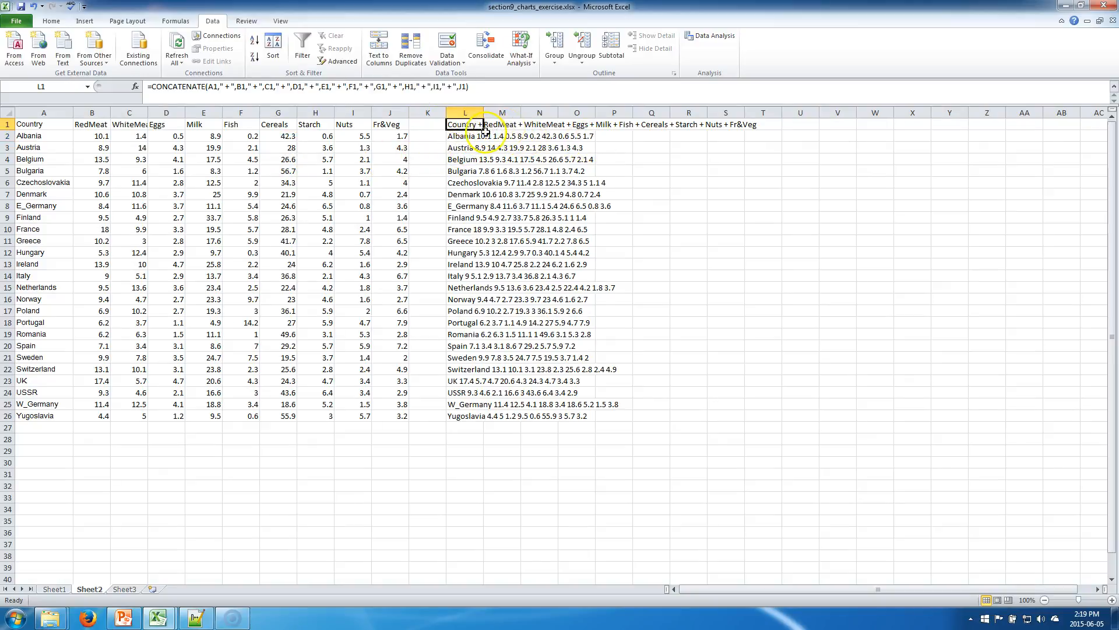
pyautogui.doubleClick(483, 130)
pyautogui.click(519, 183)
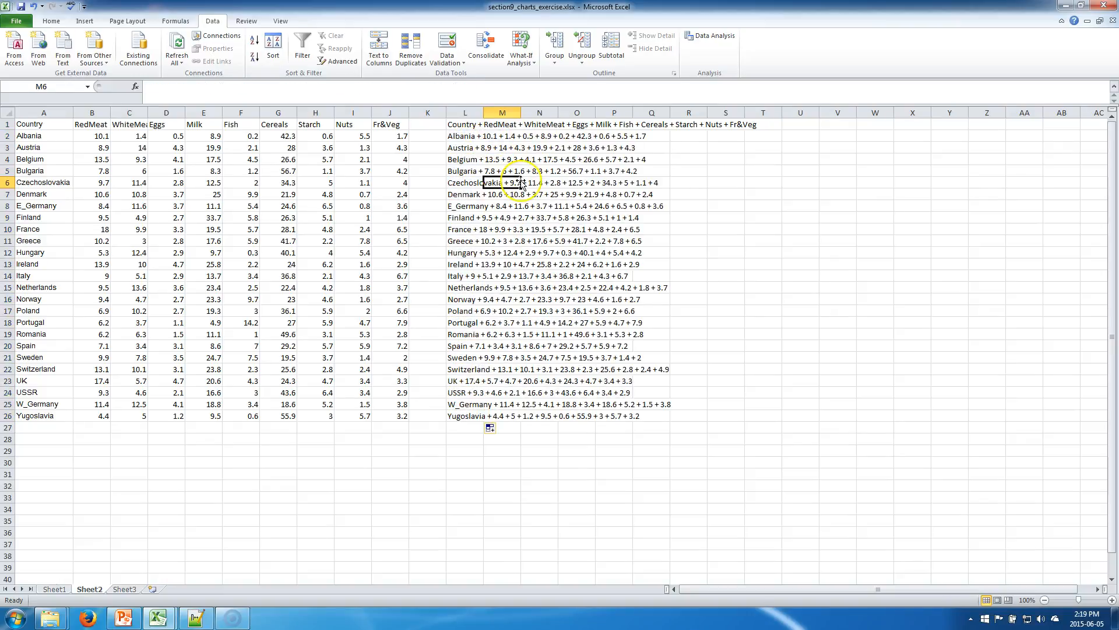